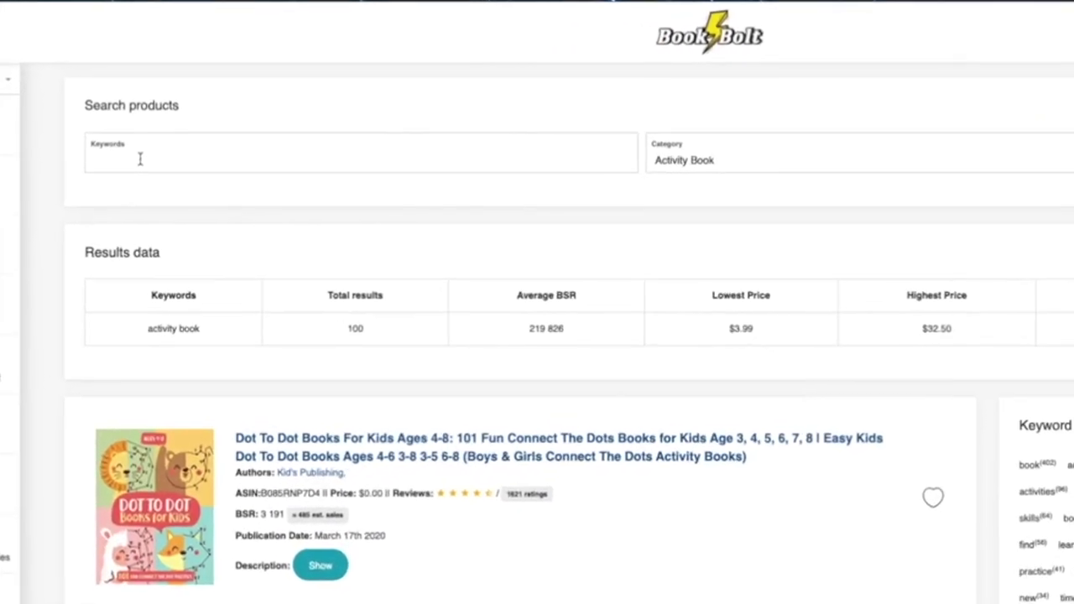
Step: Type 'kids activ' into Book Bolt's keyword search box
type("kids")
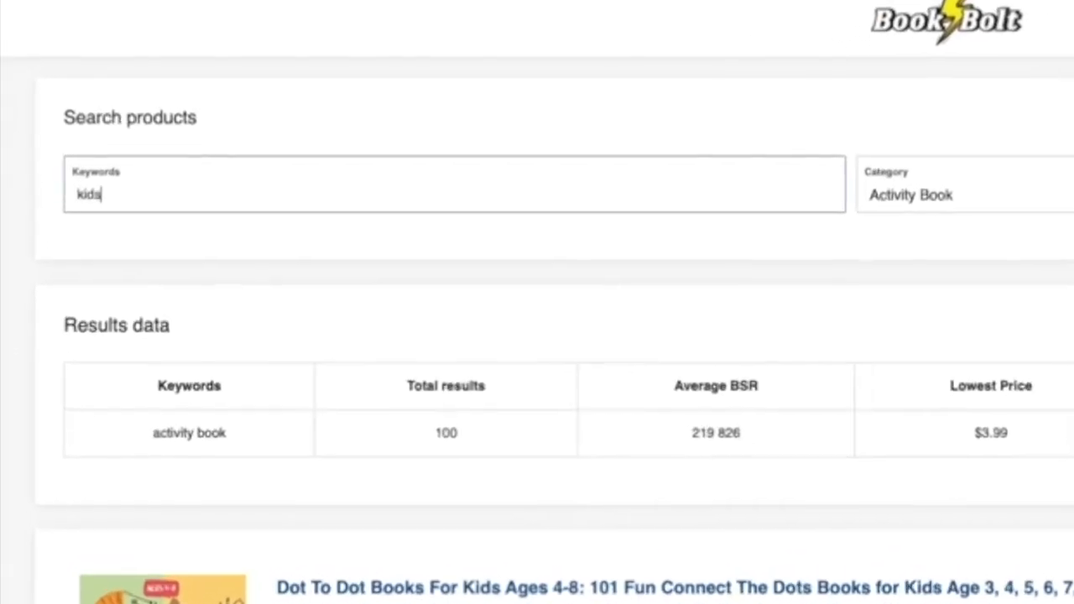
type(" activ")
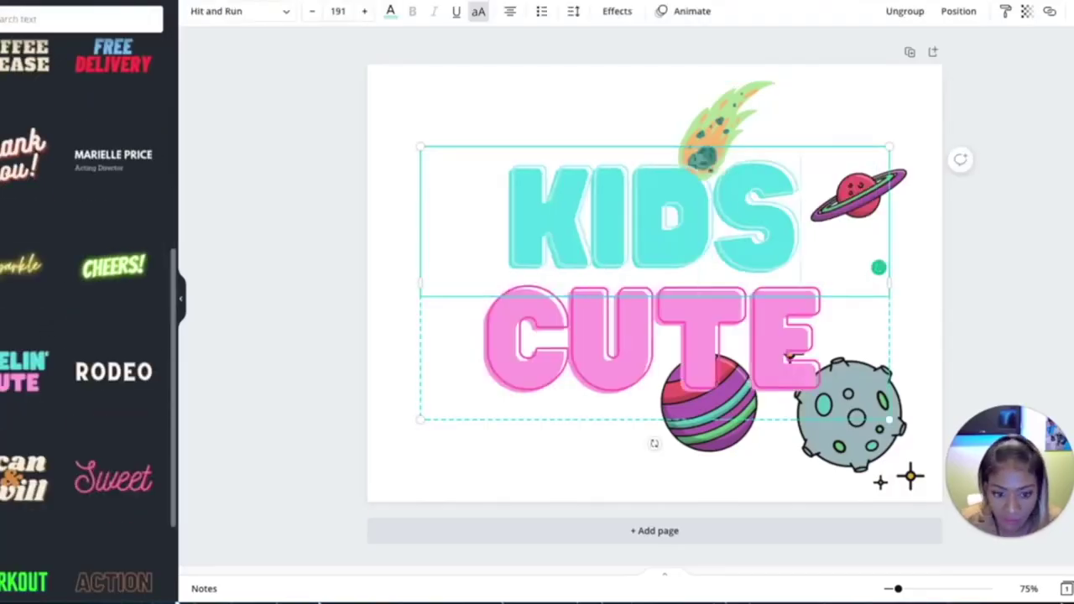
Step: Retype the cover title with 'SPACE' and the start of 'ACTIVITY', deleting a stray extra letter
type("SPACE")
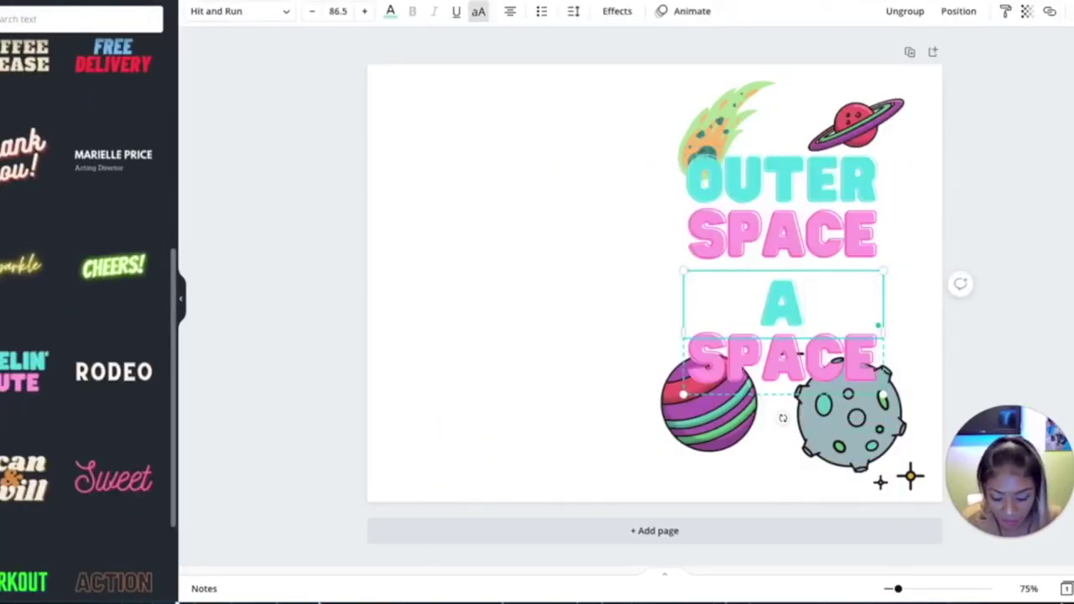
type("CTII")
key("BackSpace")
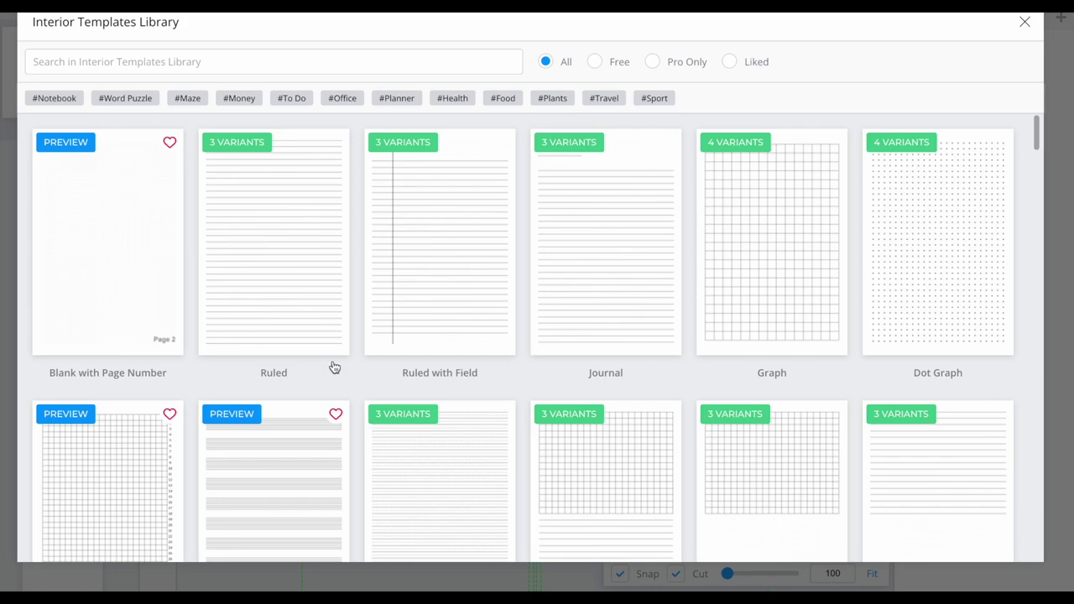
Step: Scroll down through the Interior Templates Library to browse the available page templates
scroll(334, 368, "down", 6)
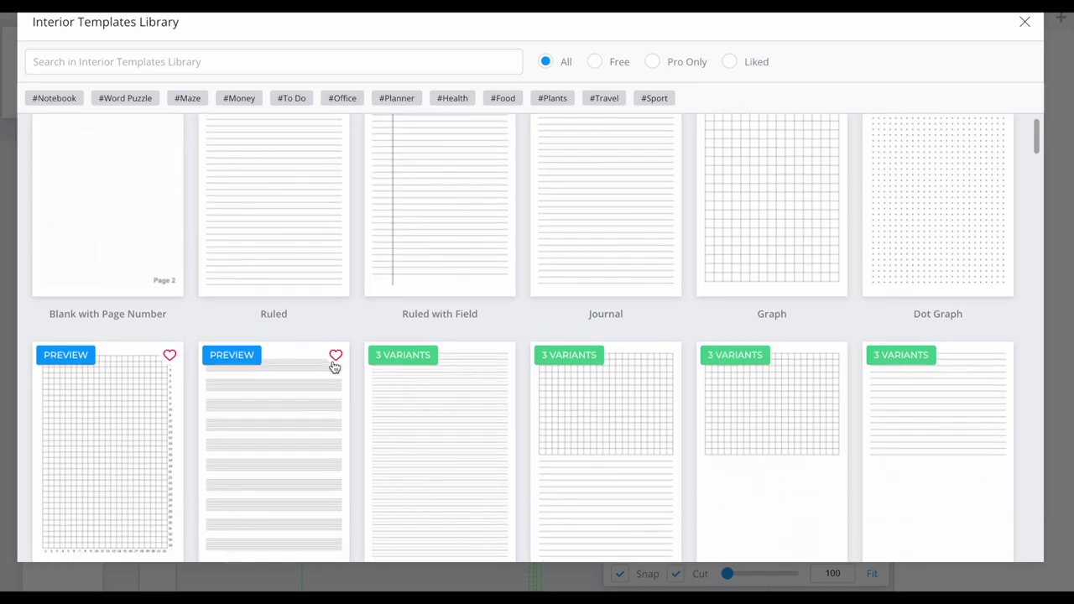
scroll(334, 368, "down", 5)
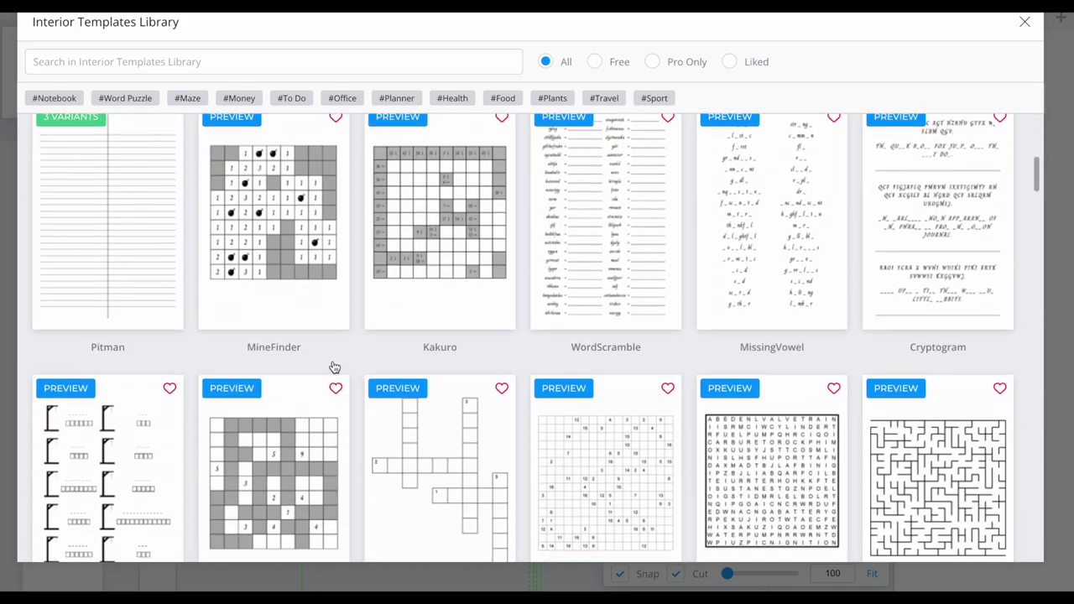
scroll(333, 367, "down", 3)
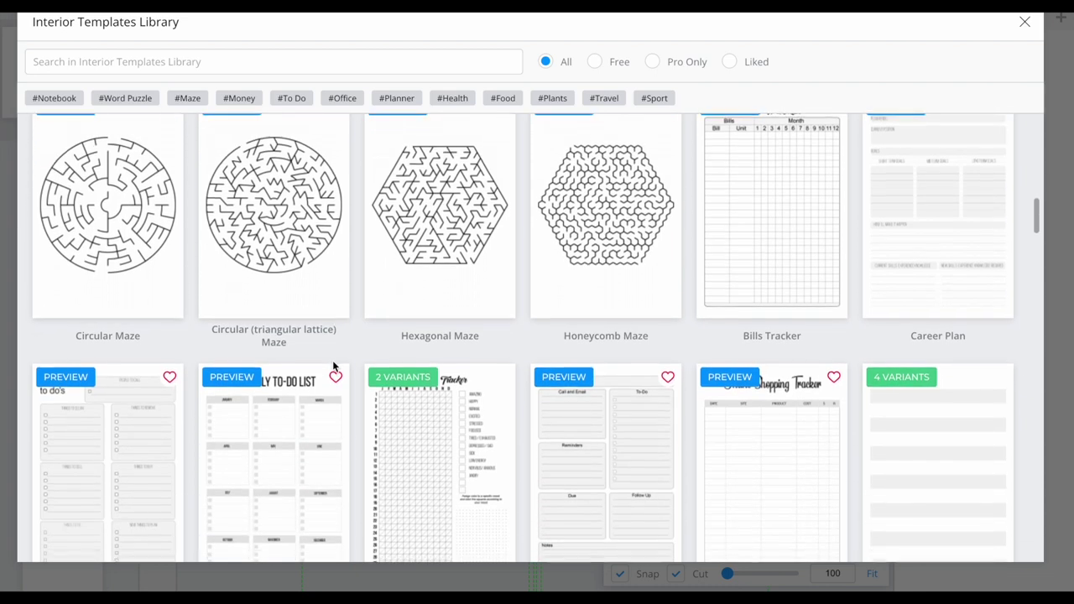
scroll(333, 367, "down", 1)
scroll(333, 367, "down", 3)
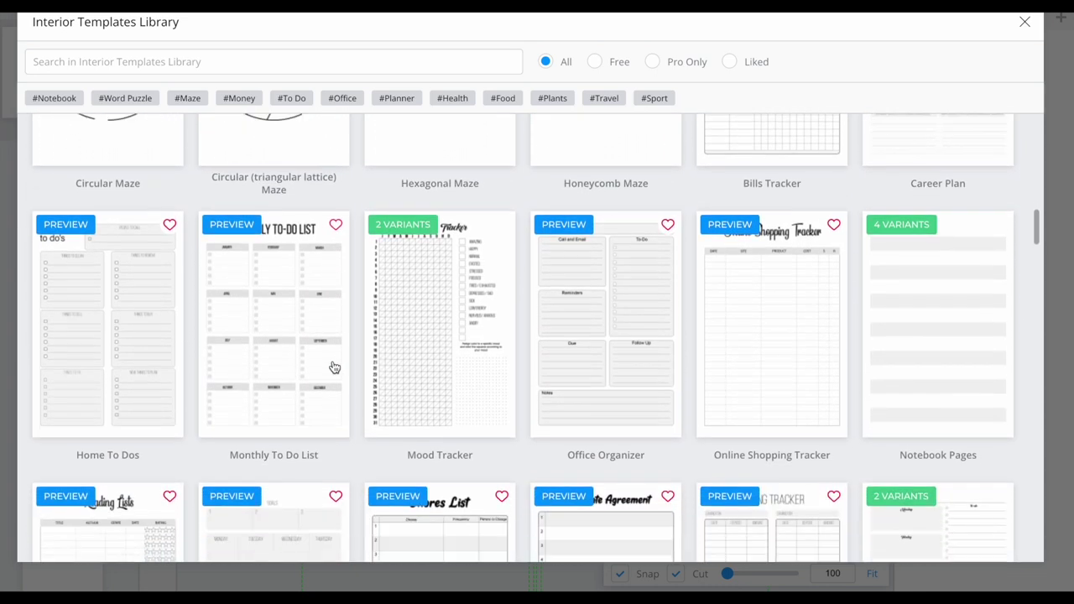
scroll(335, 367, "down", 4)
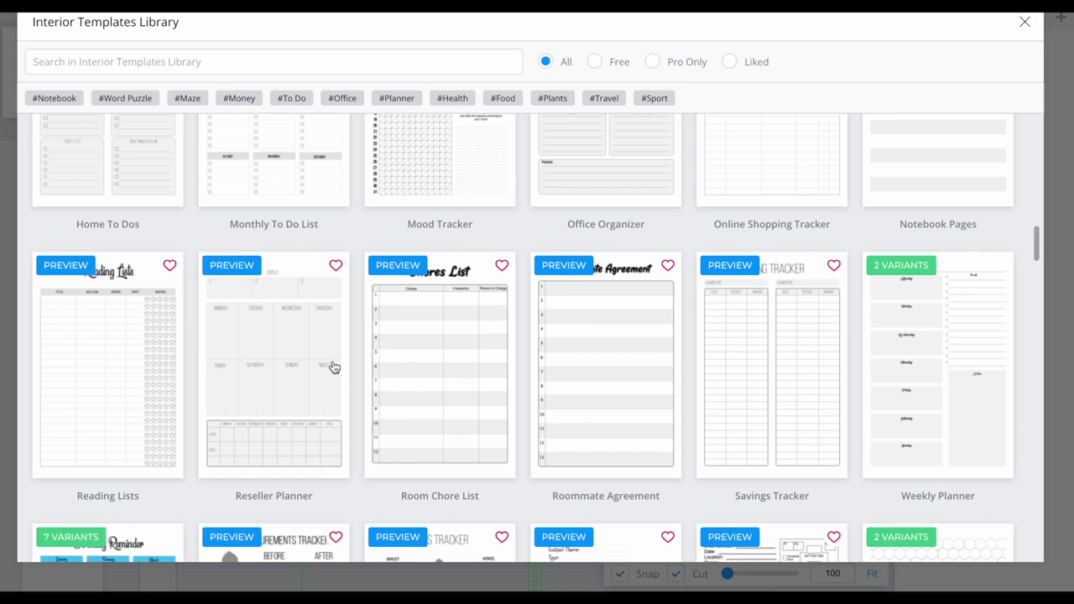
scroll(333, 367, "down", 6)
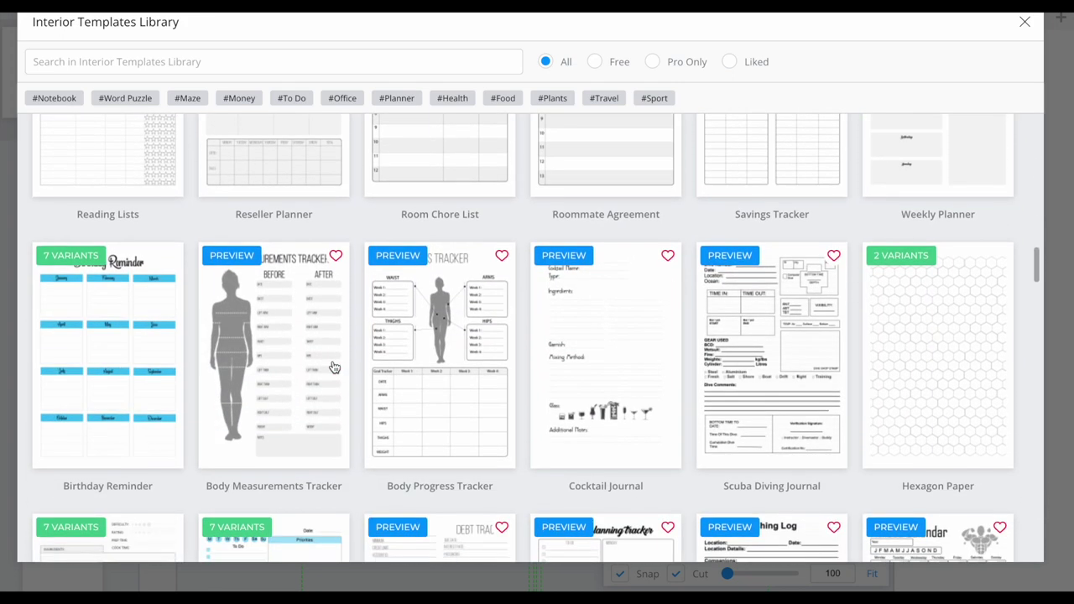
scroll(333, 367, "down", 1)
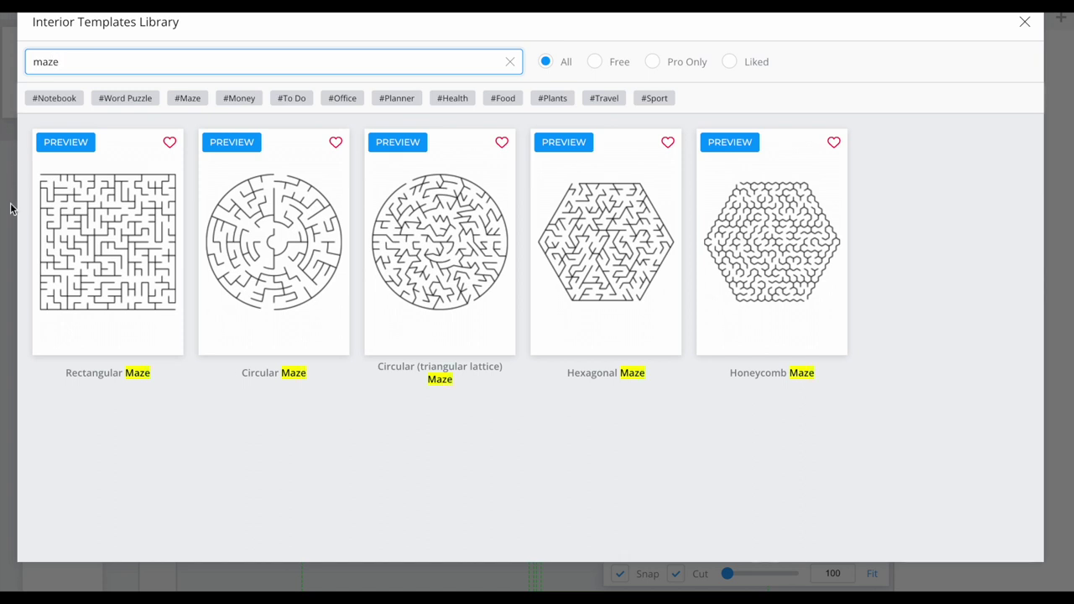
Step: Apply the Rectangular Maze template to all interior pages, excluding the cover, and review the maze options
left_click(94, 248)
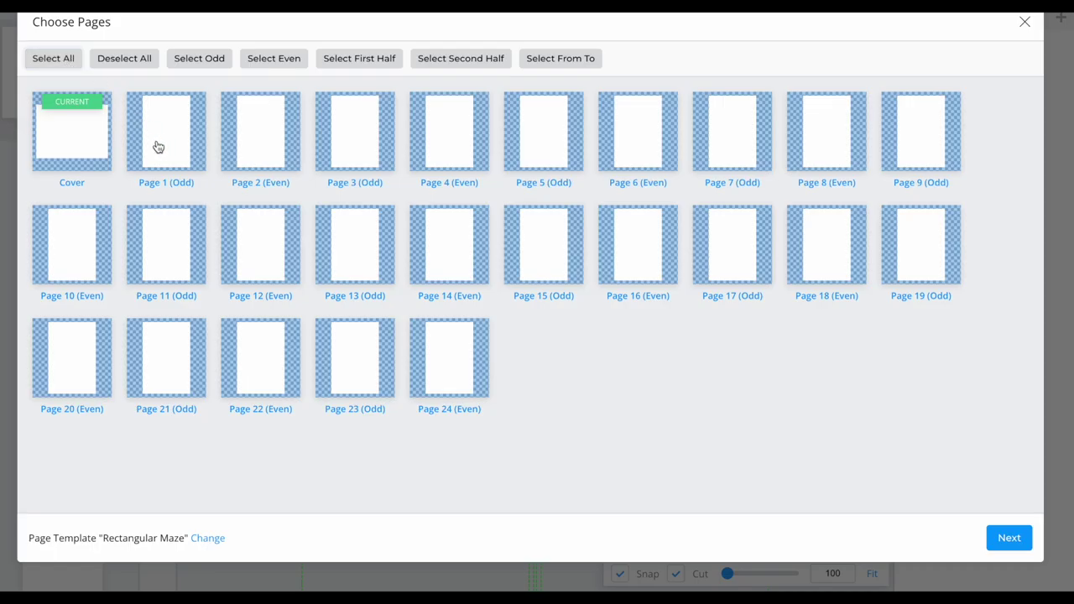
left_click(90, 139)
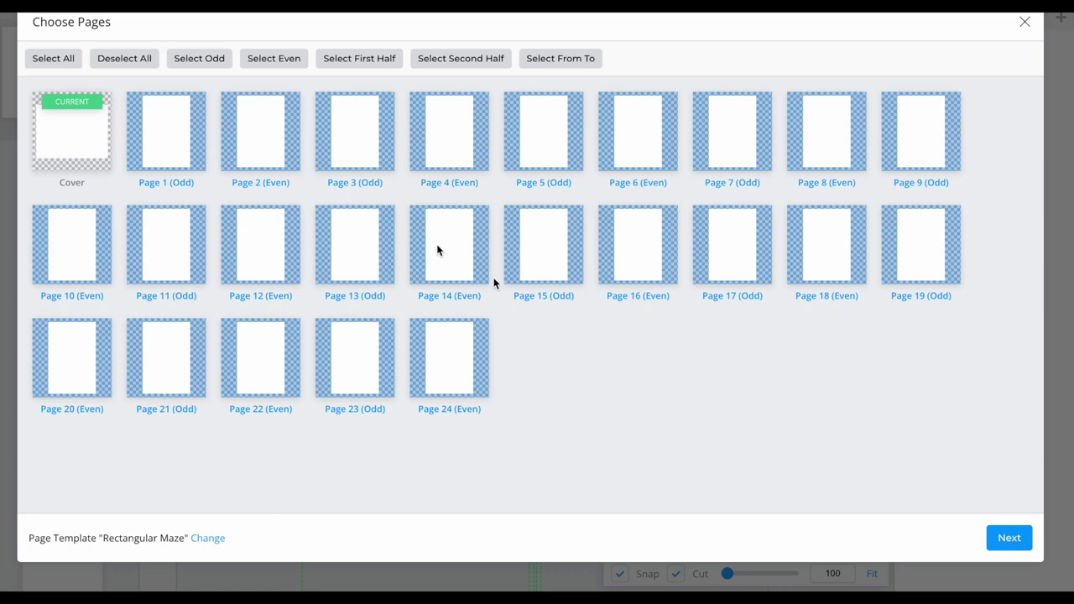
left_click(1006, 539)
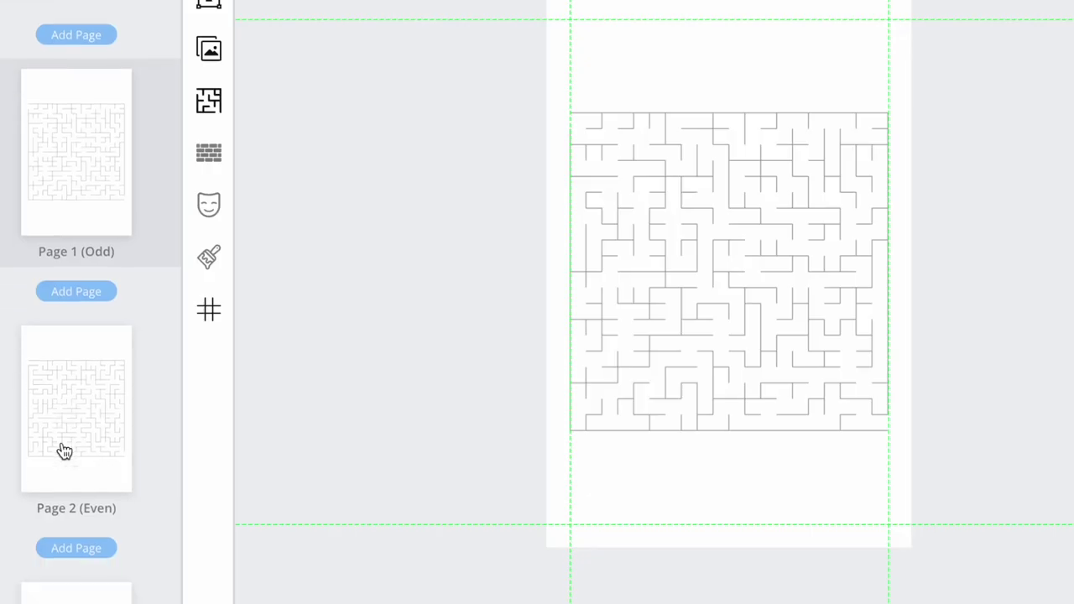
scroll(62, 449, "down", 6)
scroll(65, 452, "down", 5)
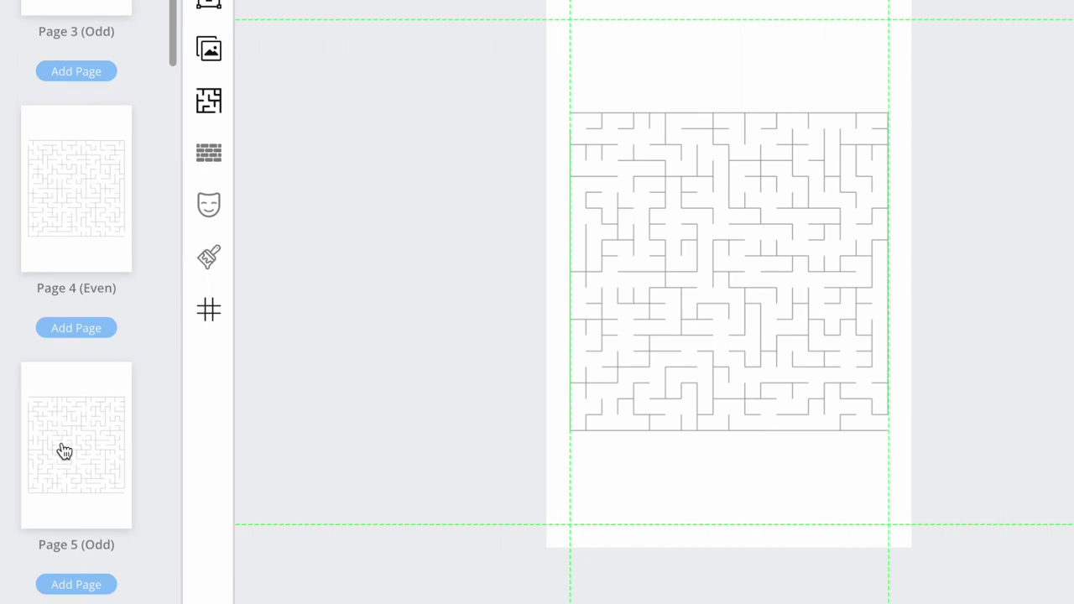
scroll(65, 452, "down", 4)
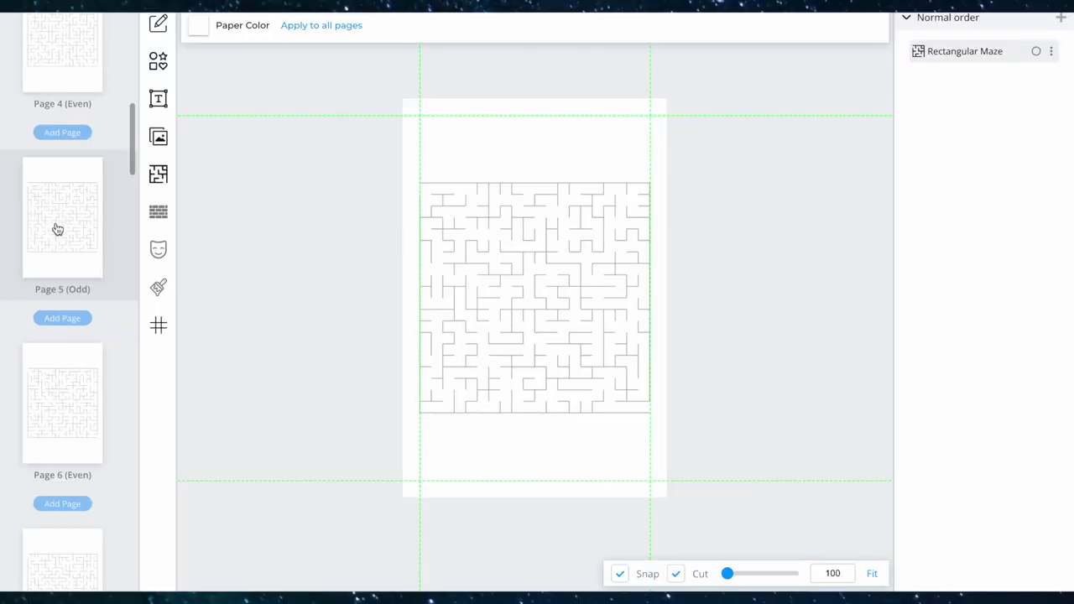
Step: Pick the WordsSearch template from a 'word' library search for Page 5 and Page 6
left_click(158, 175)
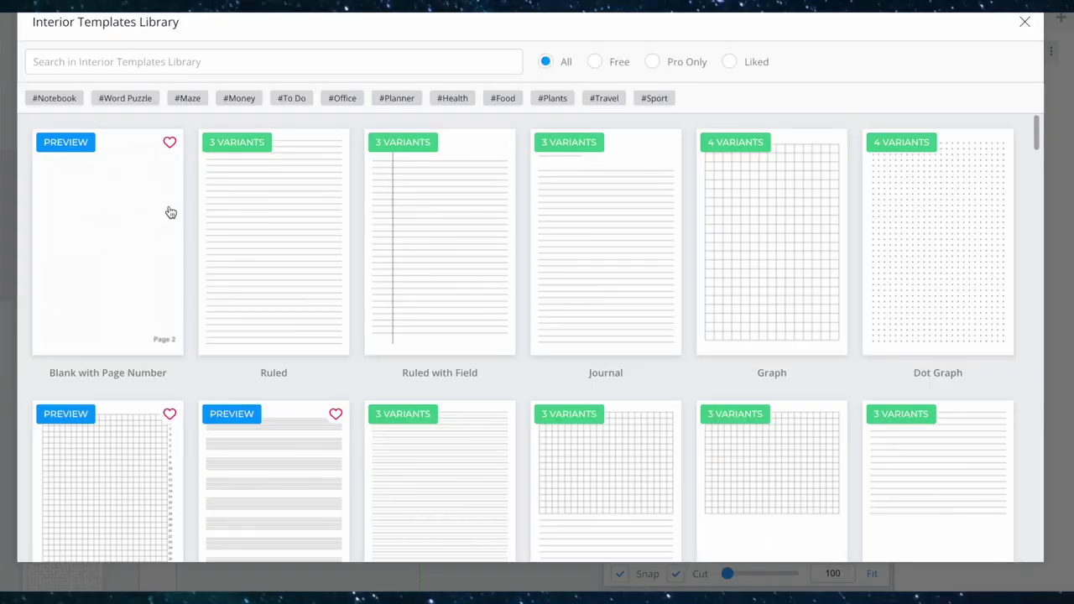
left_click(255, 61)
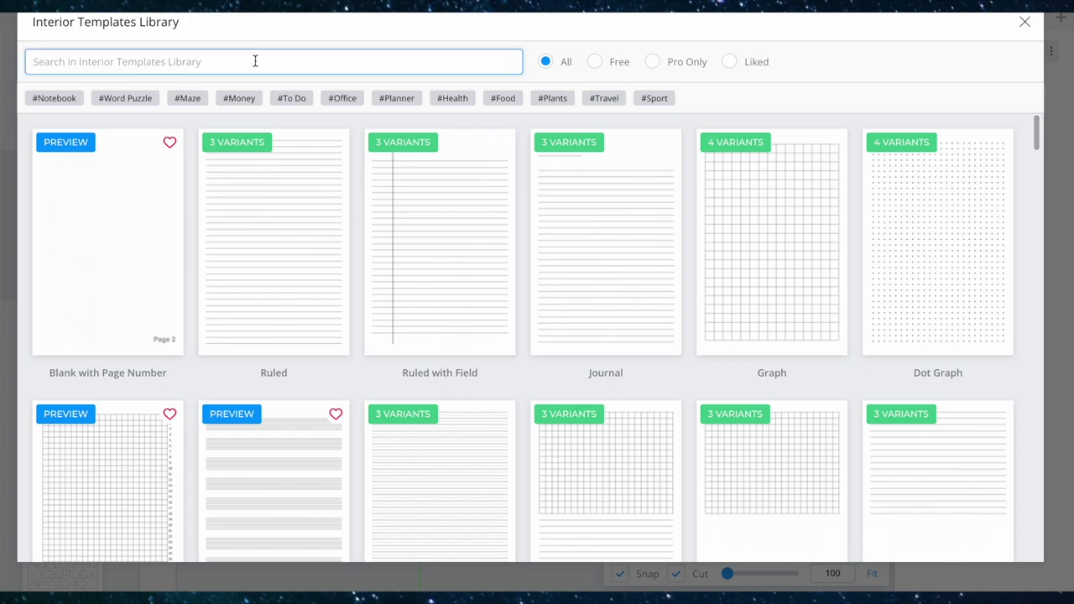
type("word")
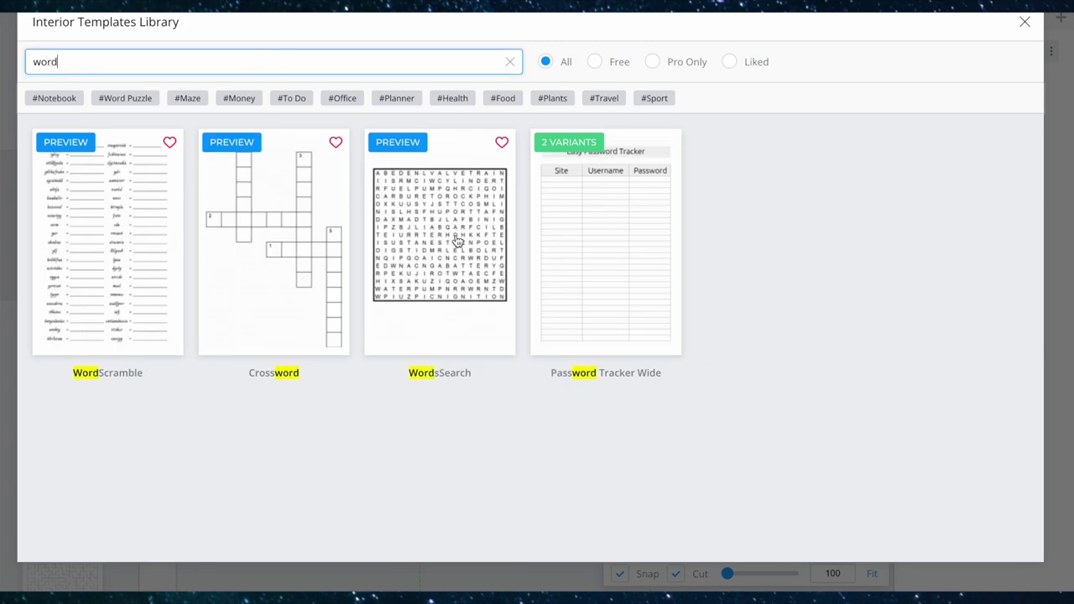
left_click(458, 241)
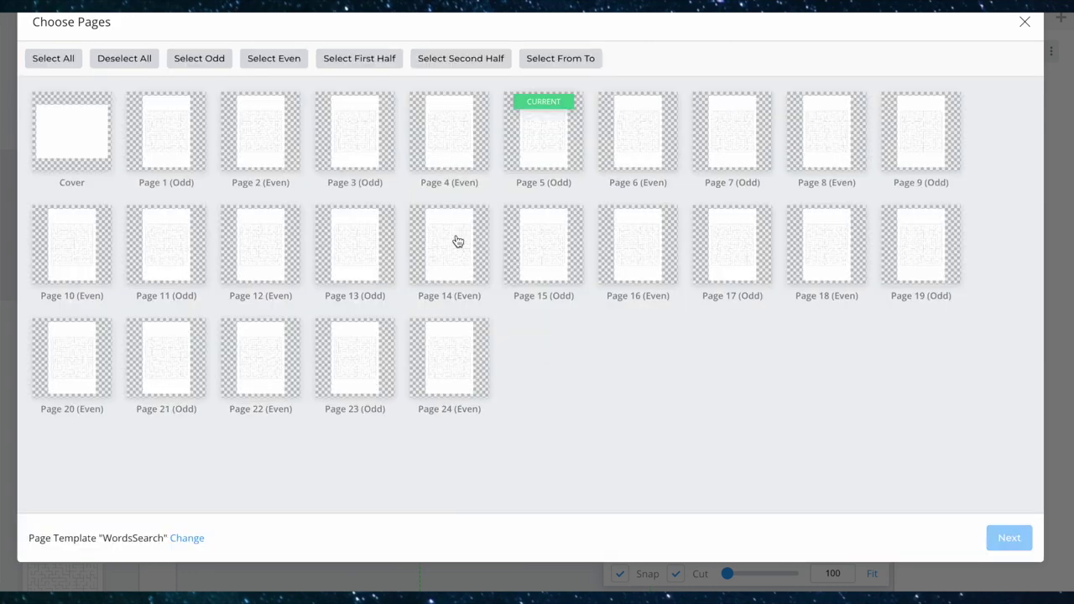
left_click(557, 135)
left_click(635, 148)
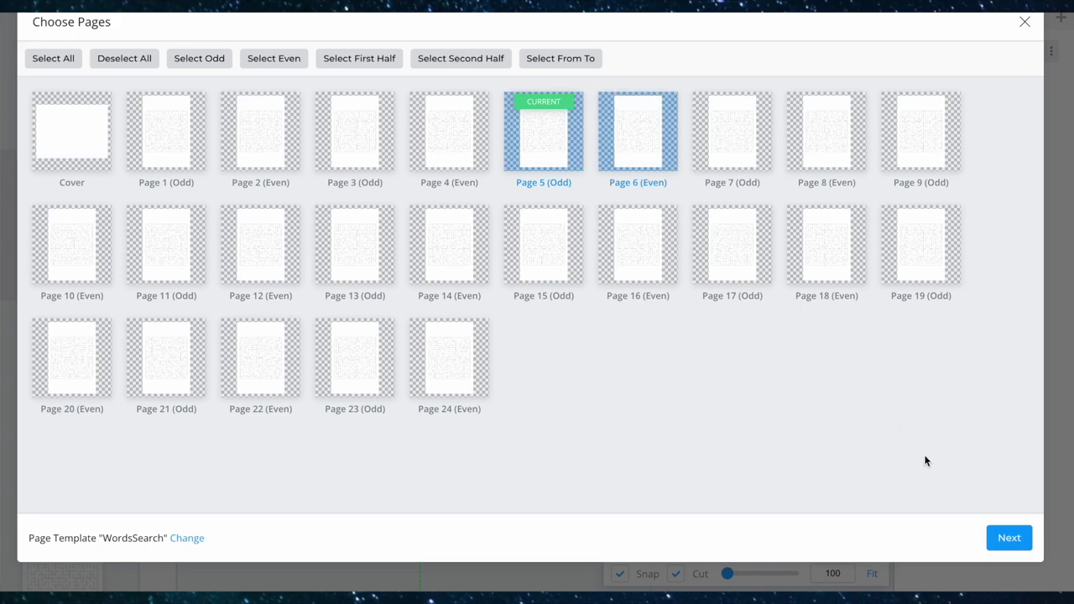
left_click(1006, 537)
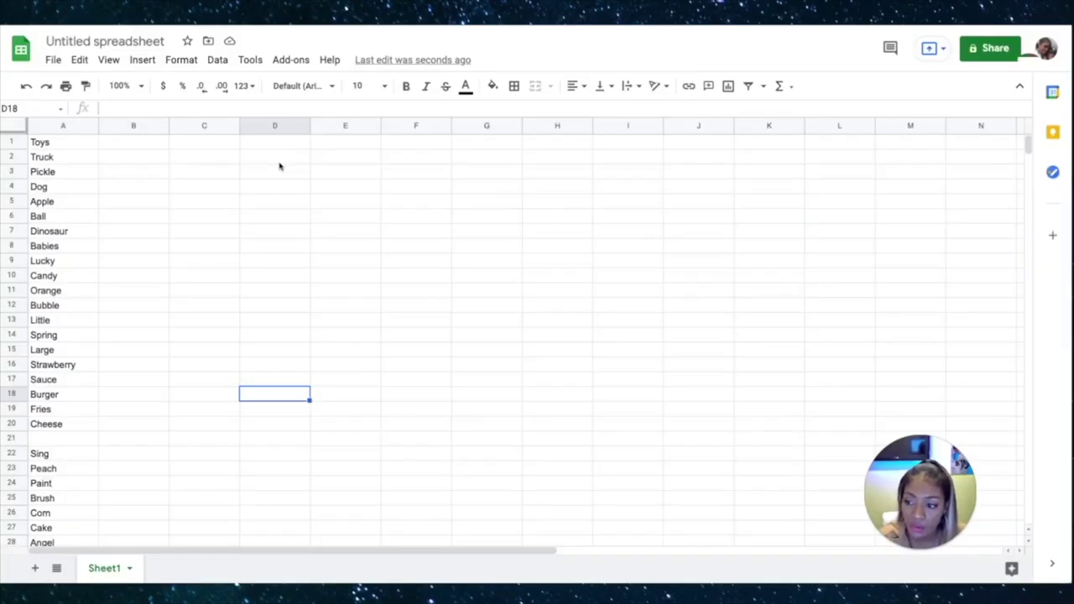
Step: Retitle the Toys/Truck/Pickle word list spreadsheet 'Word Search' and reach File > Download
left_click(53, 61)
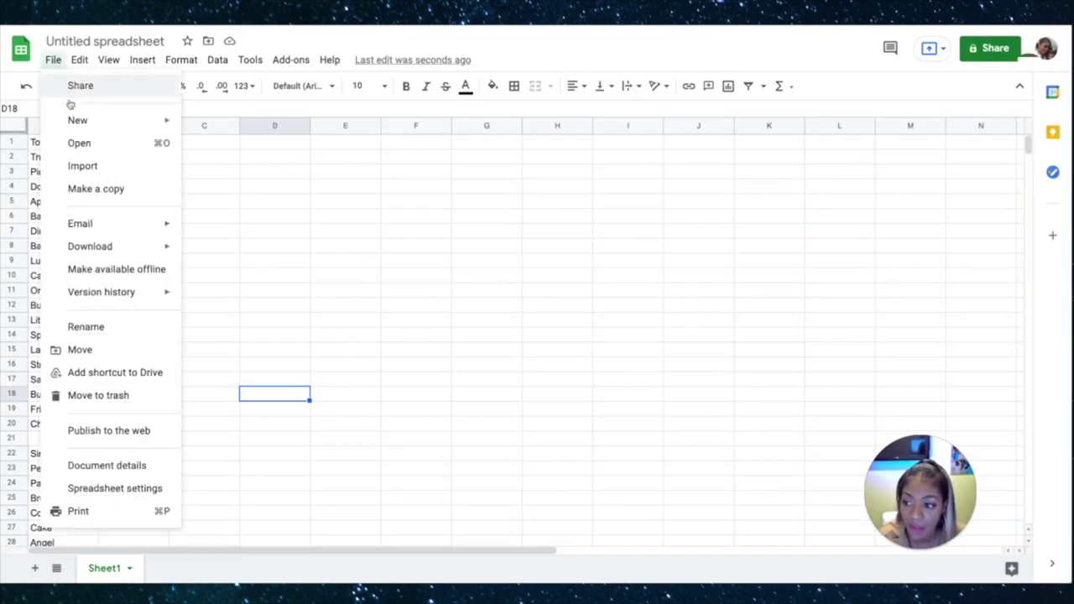
mouse_move(78, 120)
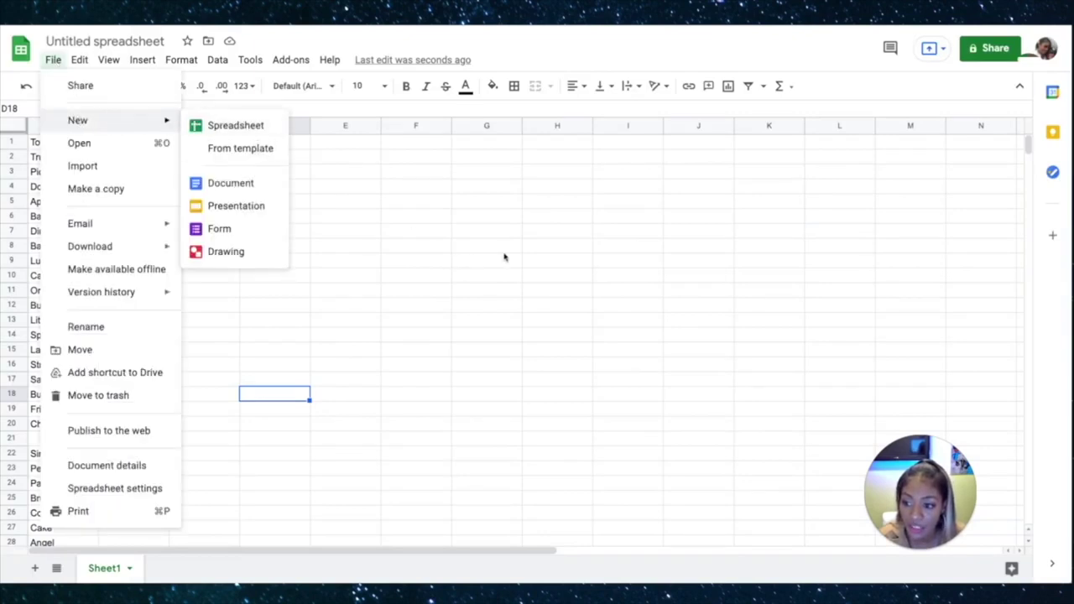
left_click(458, 249)
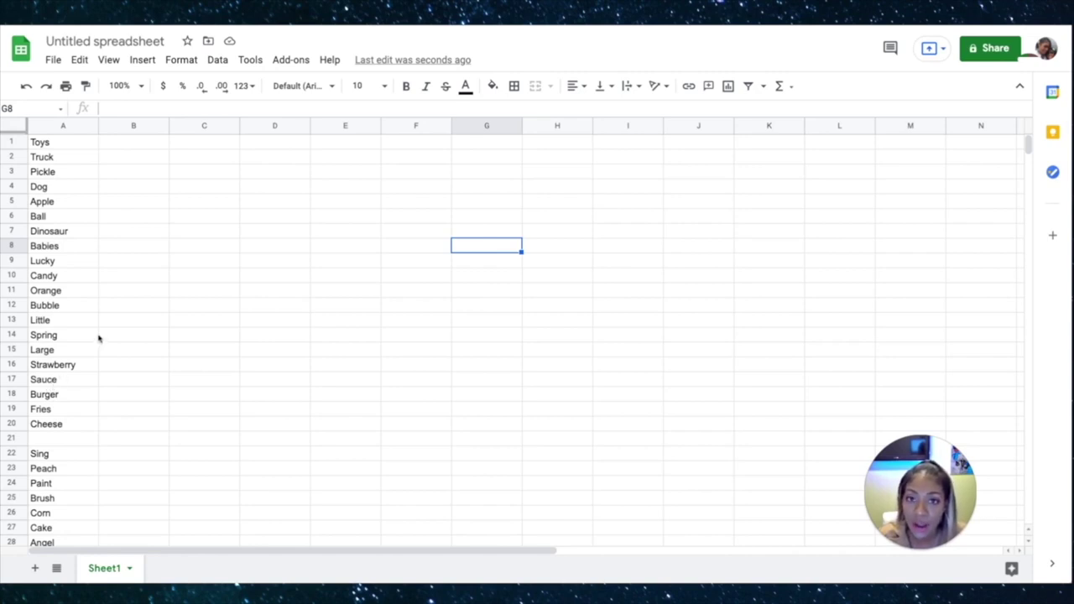
scroll(94, 335, "down", 1)
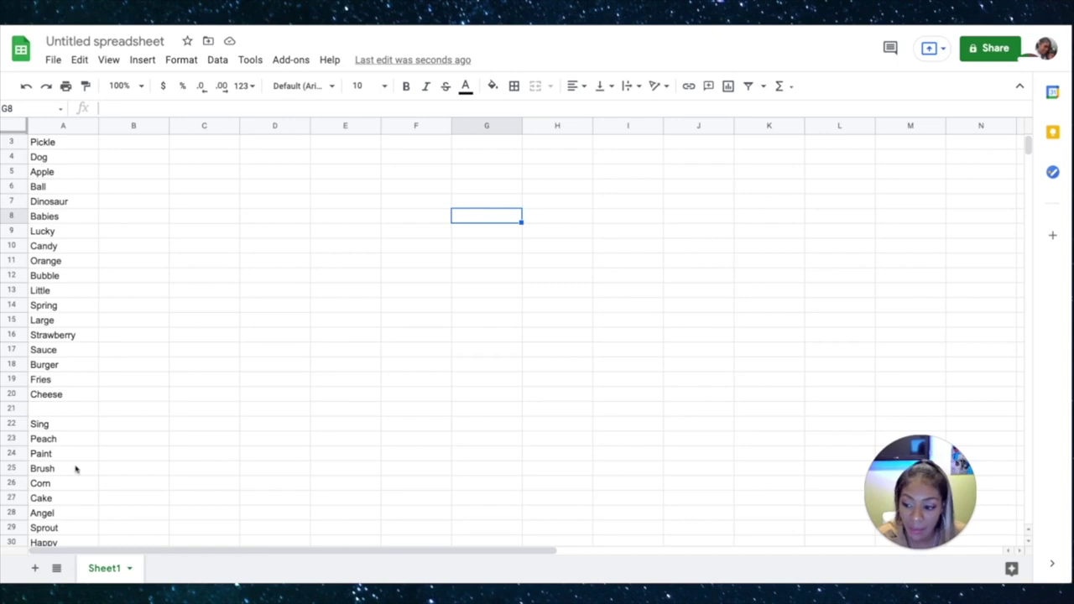
scroll(47, 156, "up", 1)
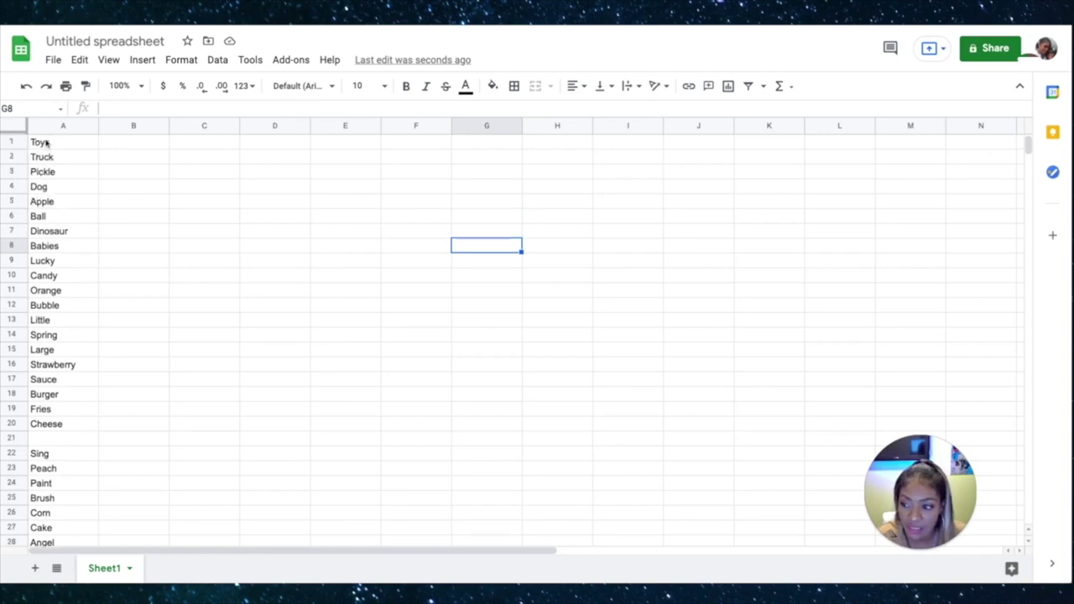
scroll(163, 422, "down", 6)
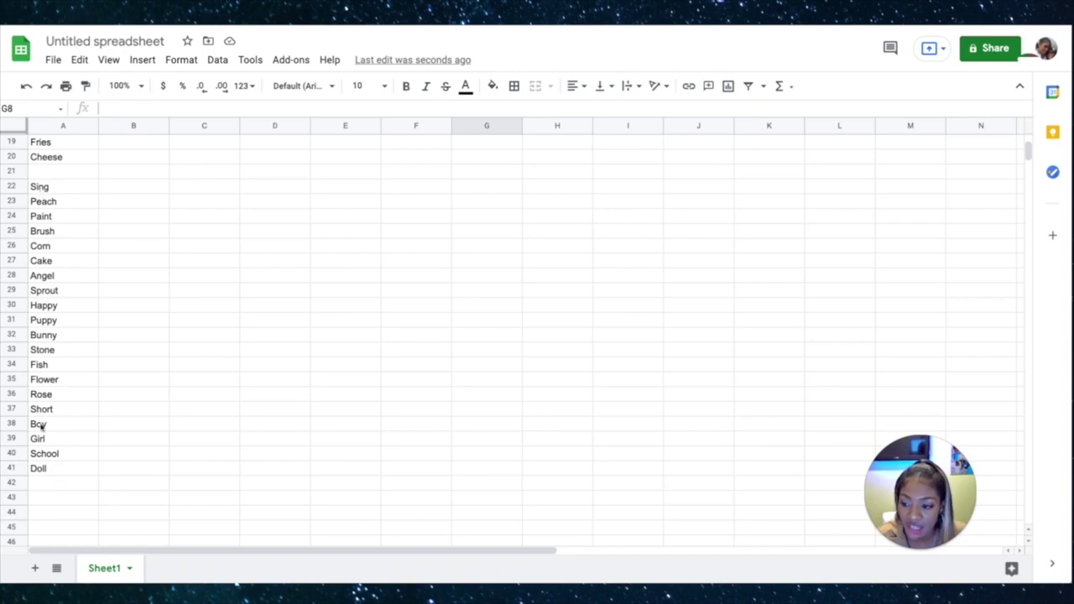
scroll(196, 211, "up", 6)
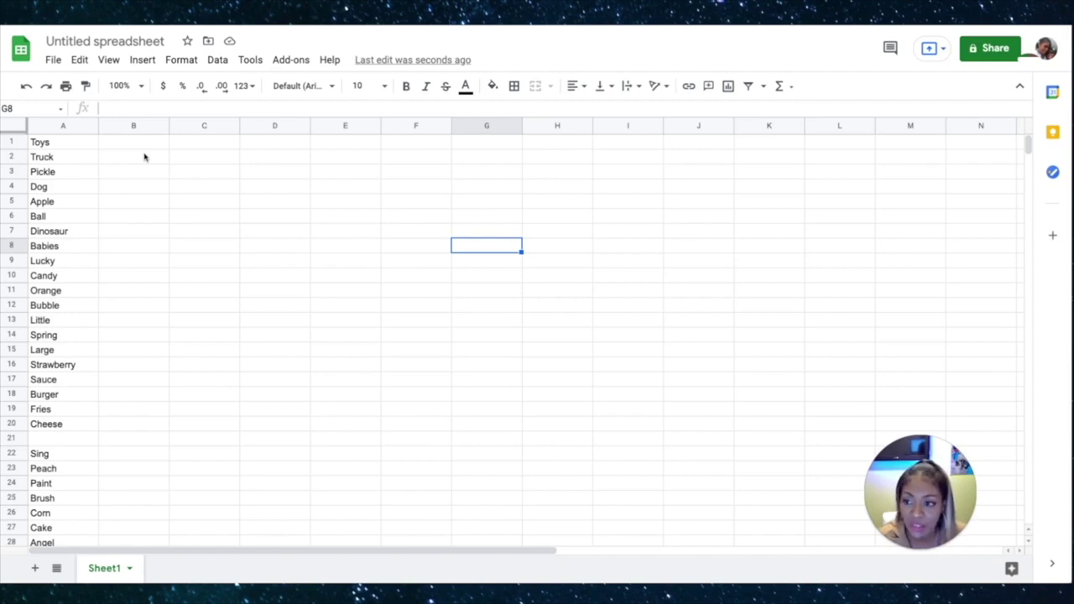
left_click(53, 60)
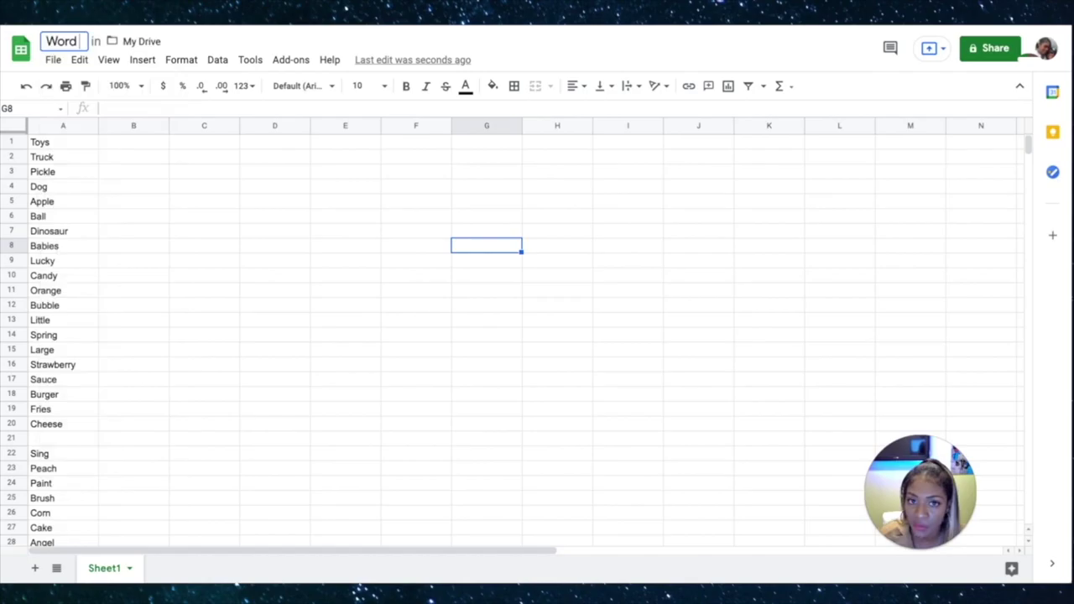
type("Search")
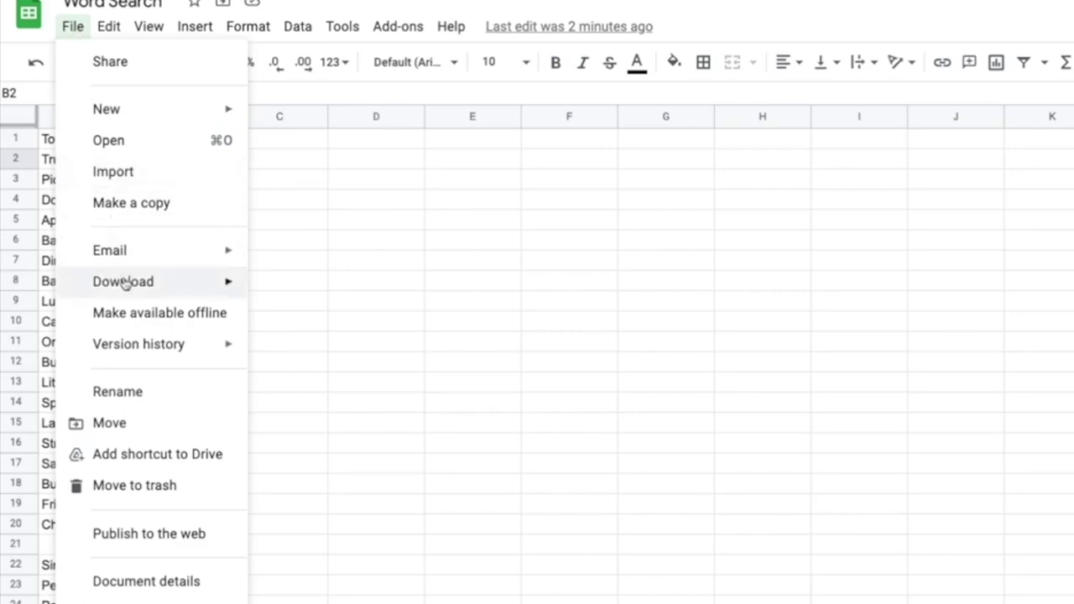
mouse_move(125, 282)
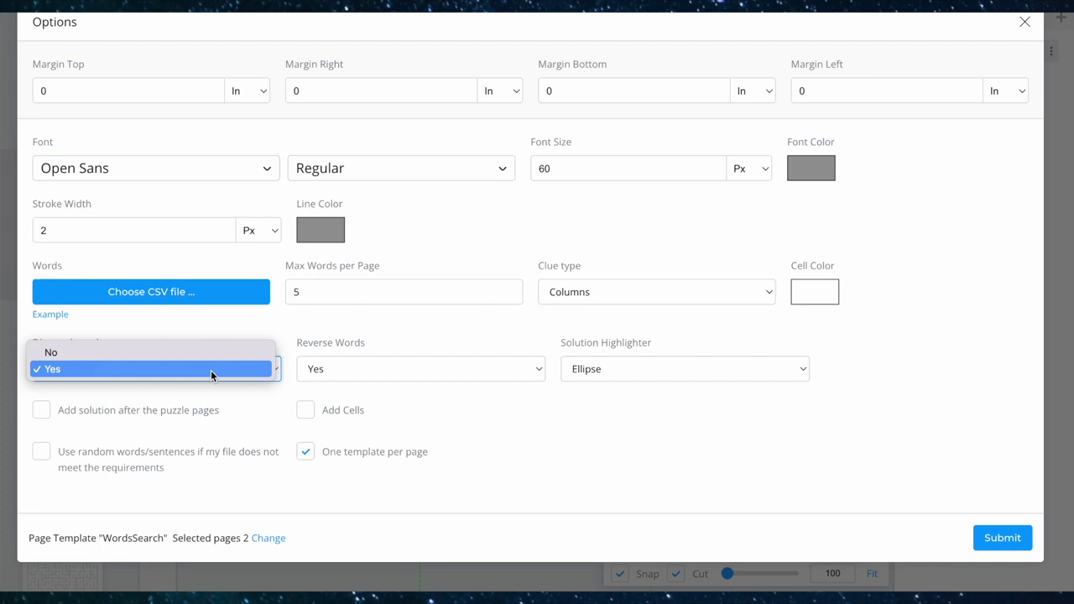
Step: Turn on diagonal words, solution pages after the puzzles, and random-word fill for the WordsSearch puzzles
left_click(210, 370)
left_click(42, 411)
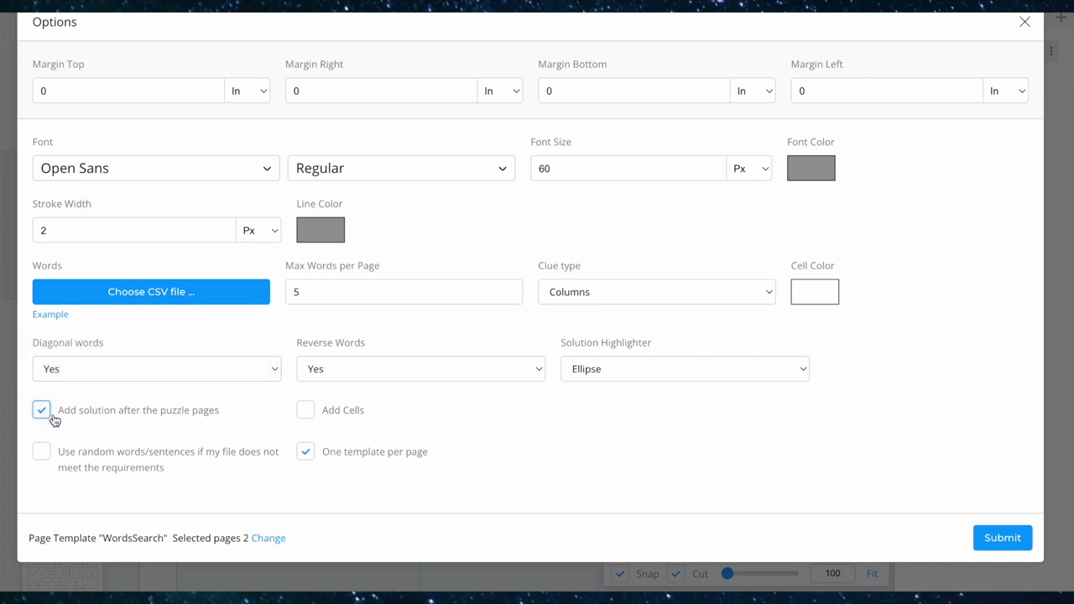
left_click(41, 454)
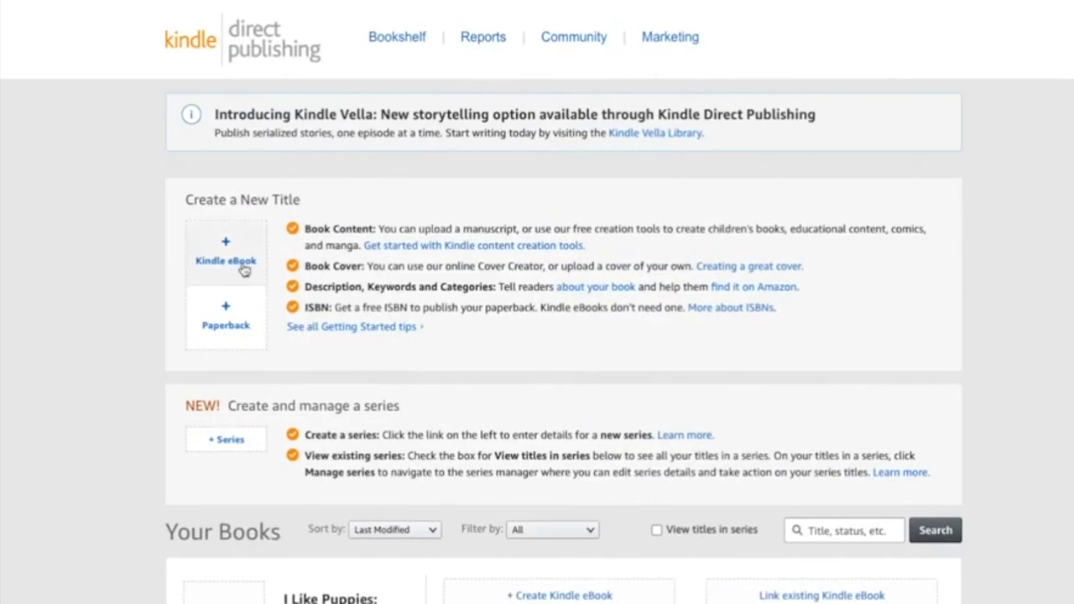
Step: Start a new KDP paperback titled 'Space Activity Book For Kids' and declare copyright ownership
scroll(257, 300, "down", 1)
scroll(257, 300, "down", 1)
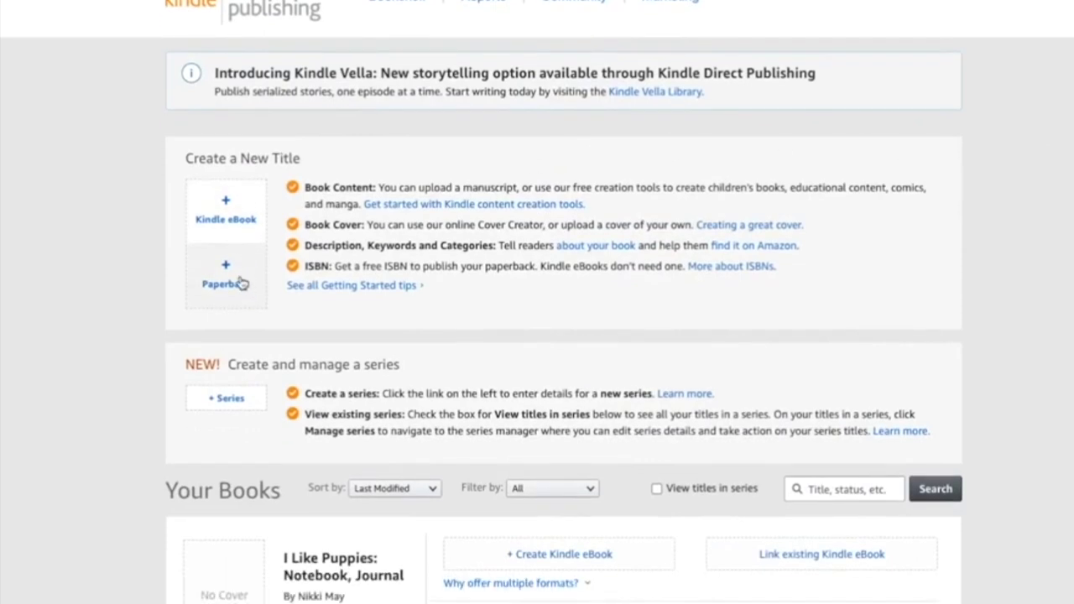
left_click(228, 271)
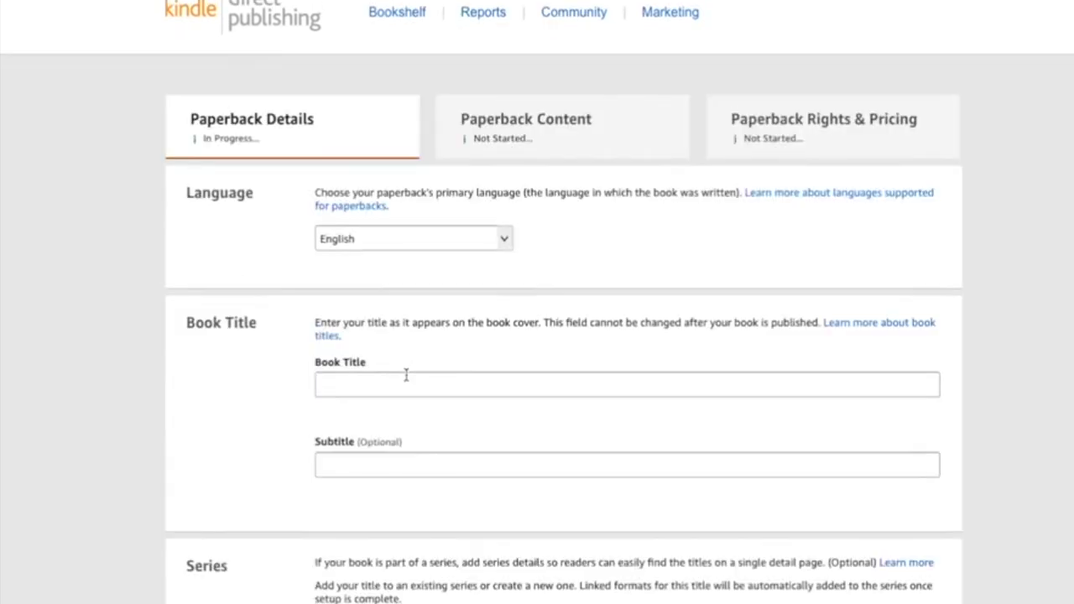
left_click(406, 376)
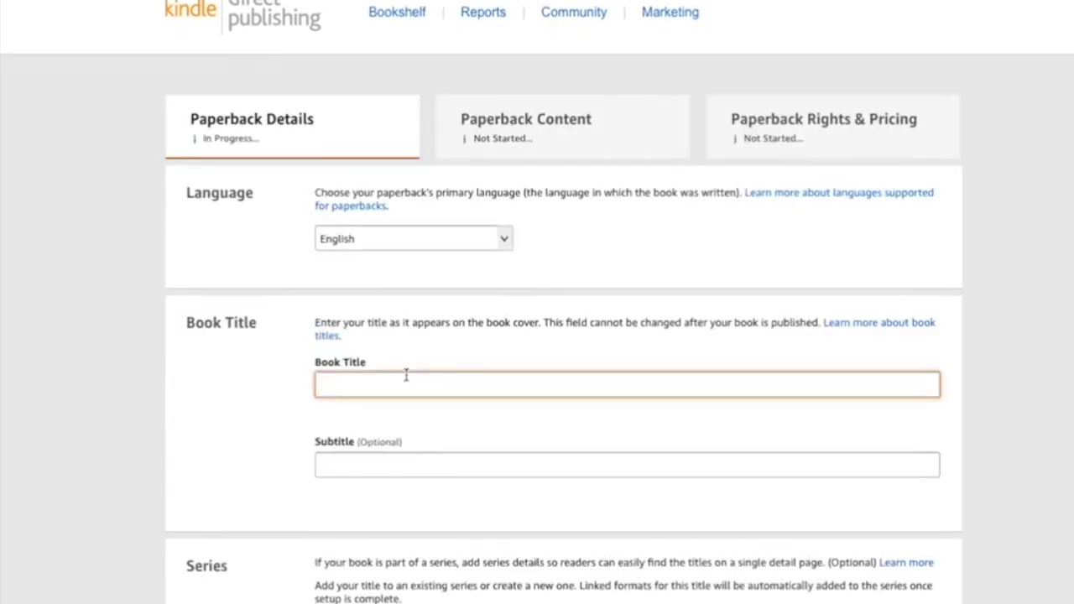
type("Space Activity")
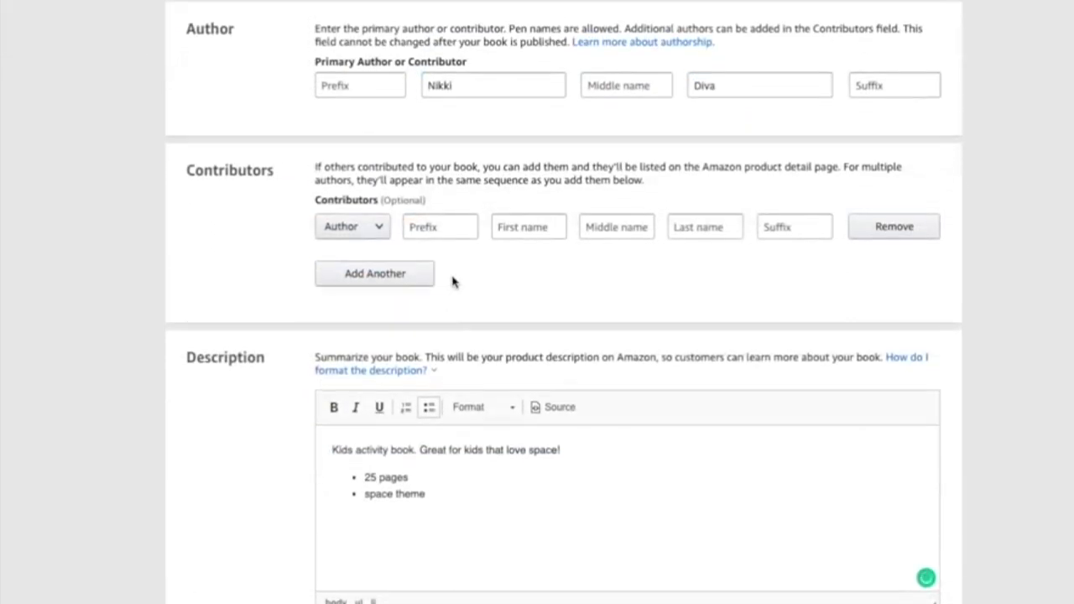
scroll(452, 281, "down", 5)
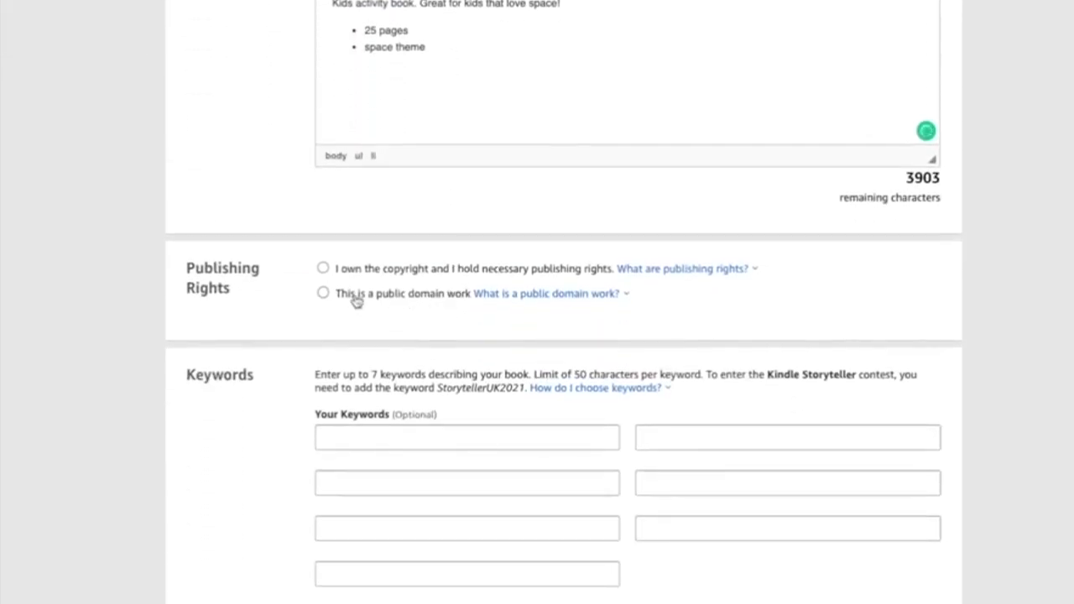
left_click(323, 268)
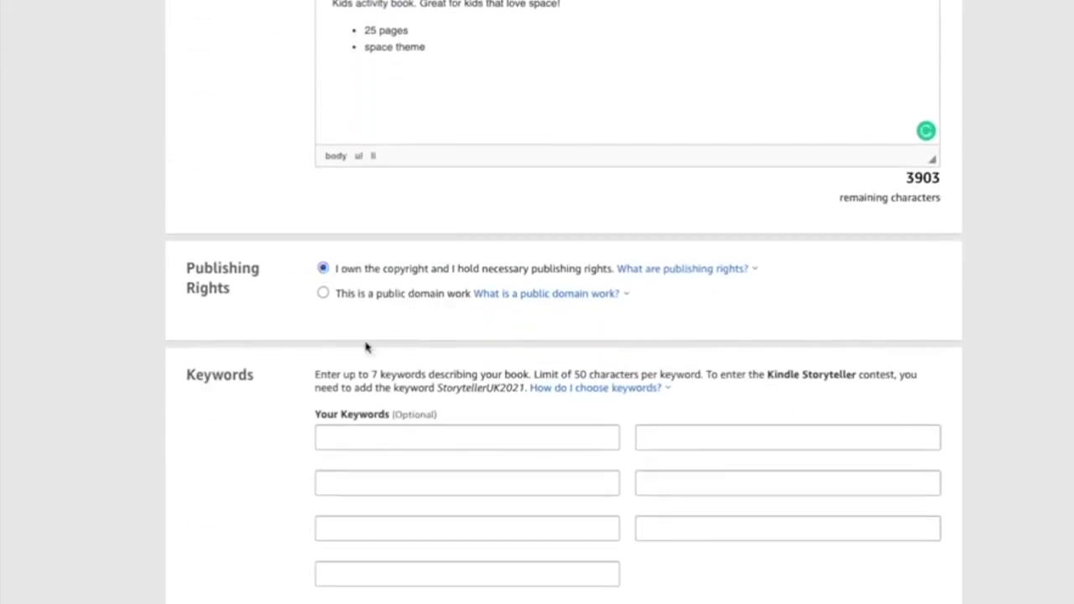
Step: Enter seven keywords and save the Juvenile Fiction > Science & Technology category
left_click(358, 443)
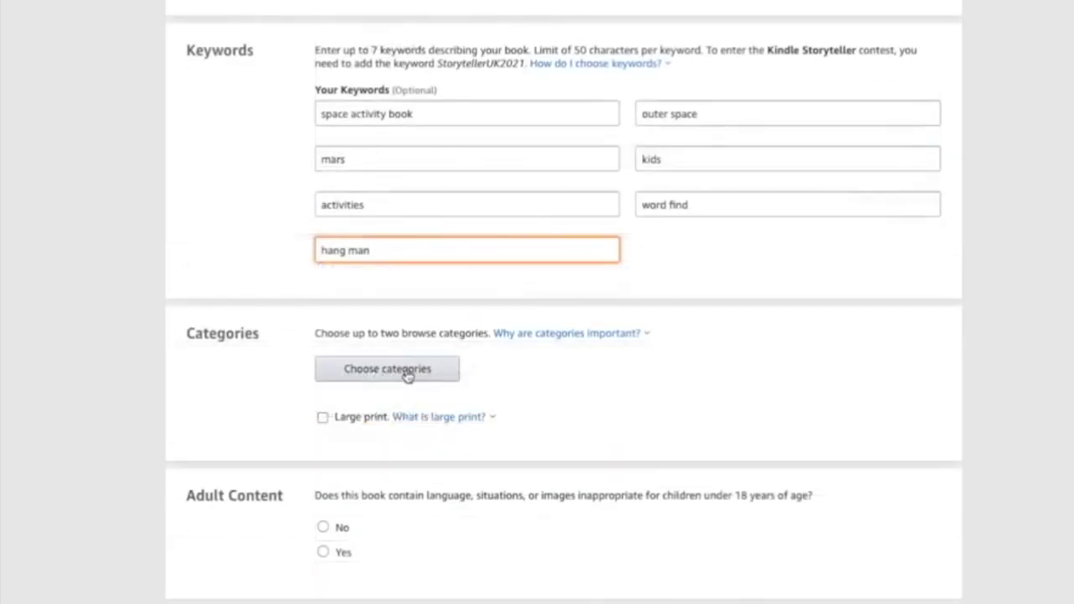
left_click(409, 375)
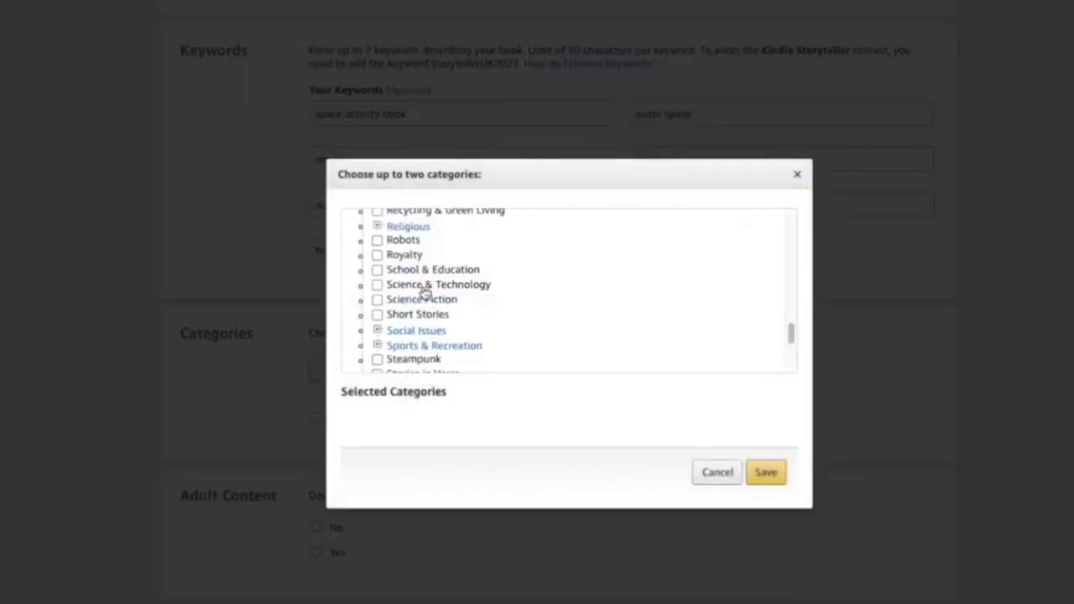
left_click(419, 286)
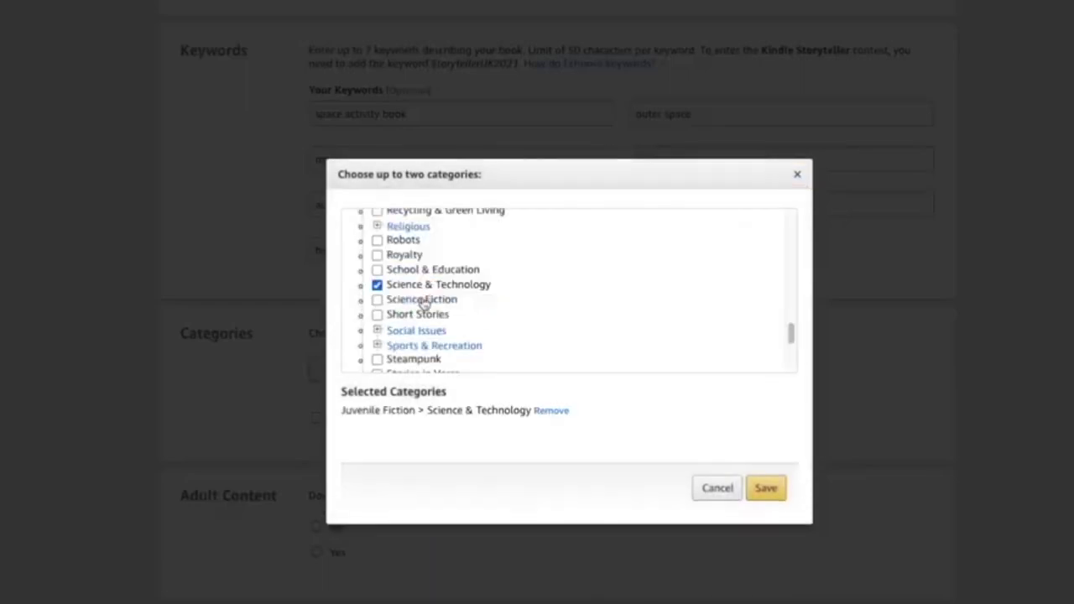
scroll(528, 352, "down", 2)
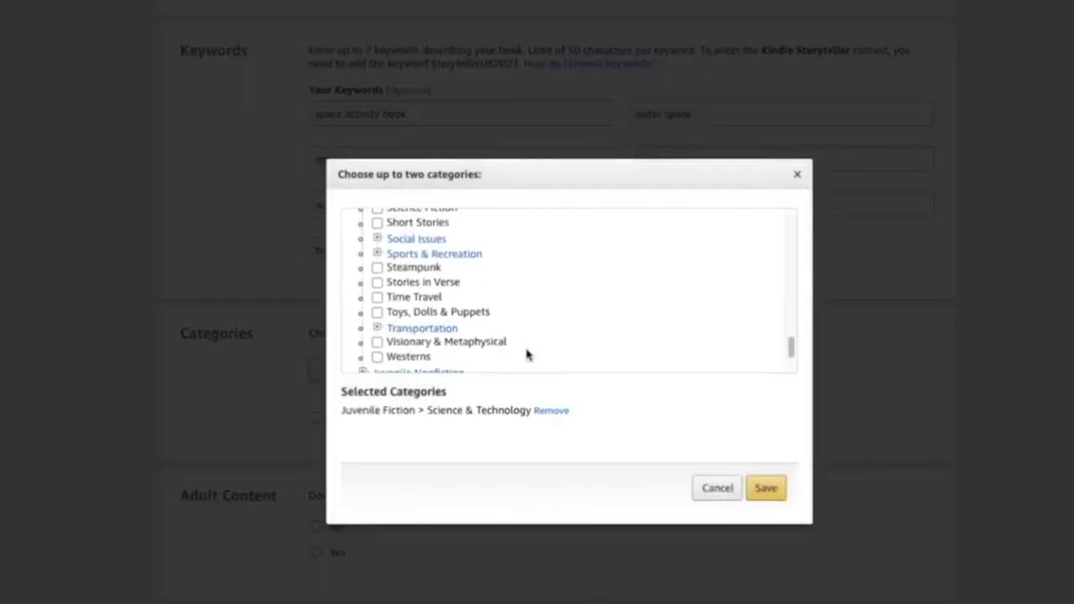
left_click(765, 489)
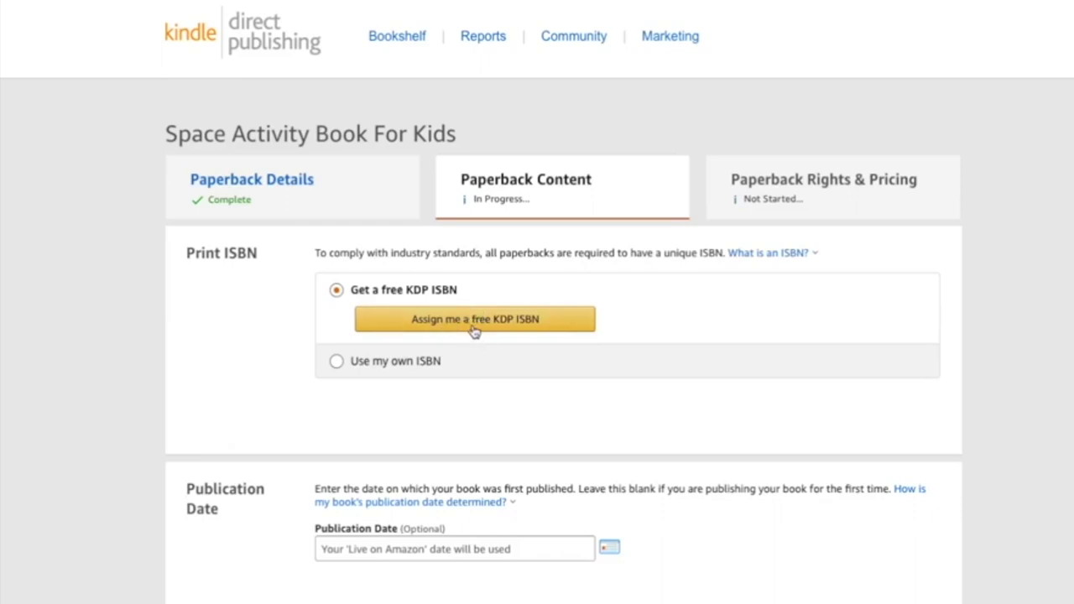
Step: Keep the free KDP ISBN and 6 x 9 in trim, and choose Bleed (PDF only)
scroll(577, 348, "down", 2)
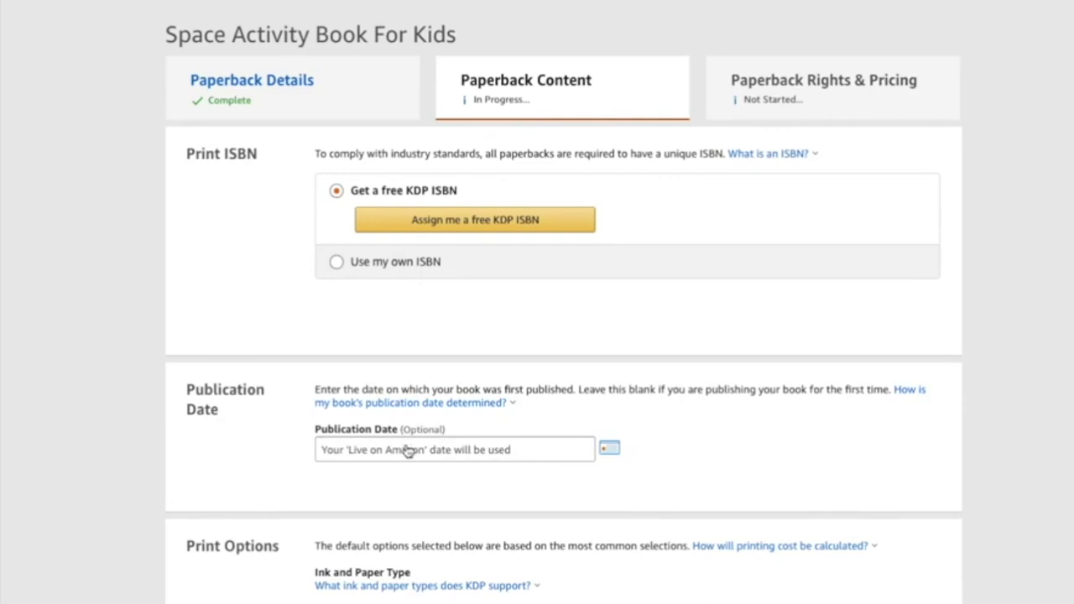
scroll(504, 462, "down", 1)
scroll(503, 463, "down", 1)
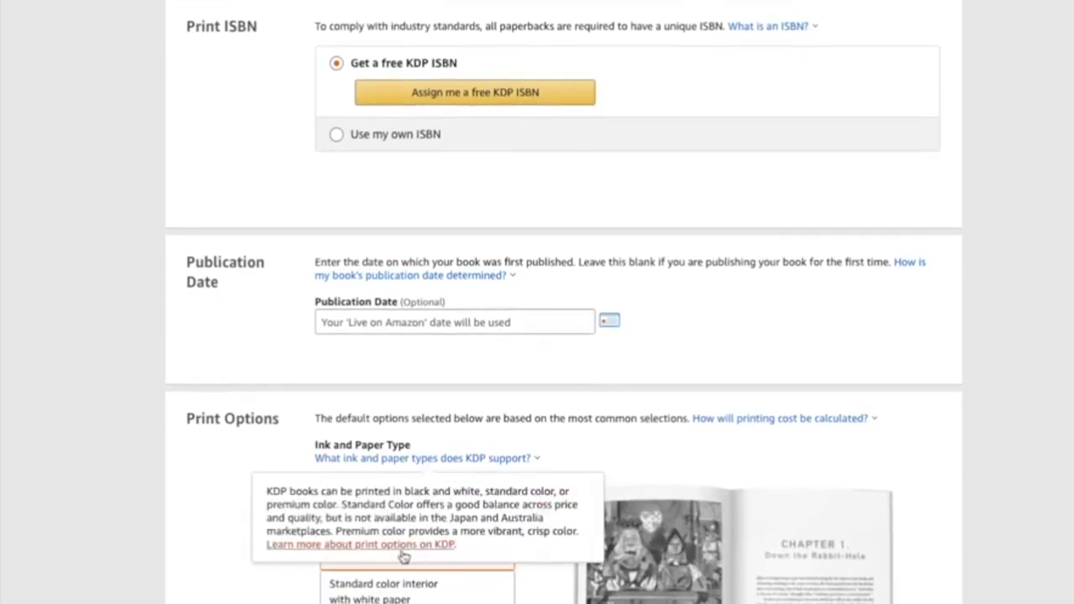
scroll(507, 502, "down", 4)
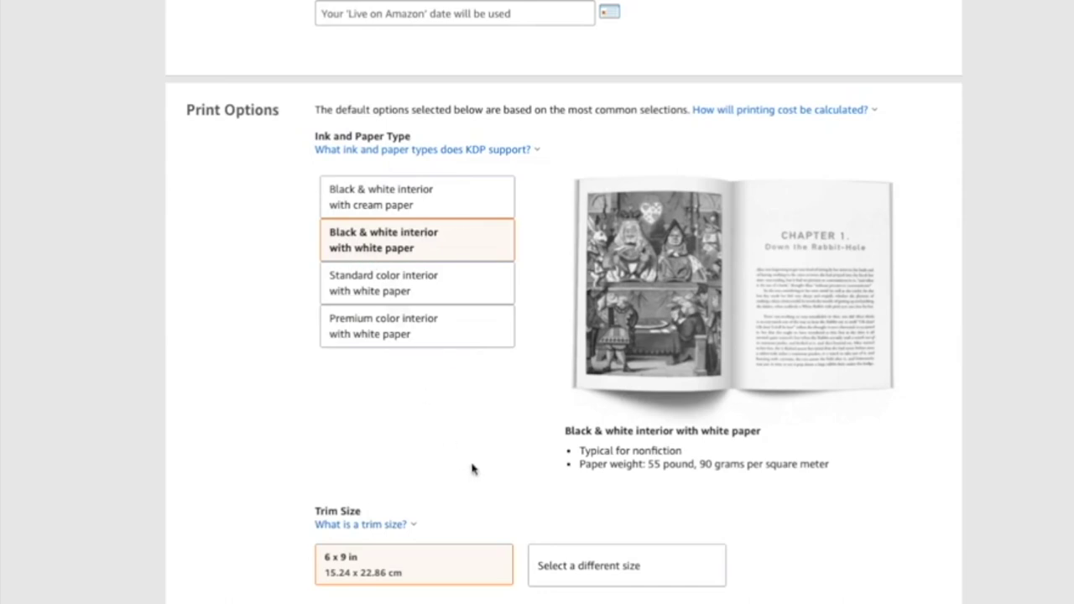
scroll(471, 469, "down", 3)
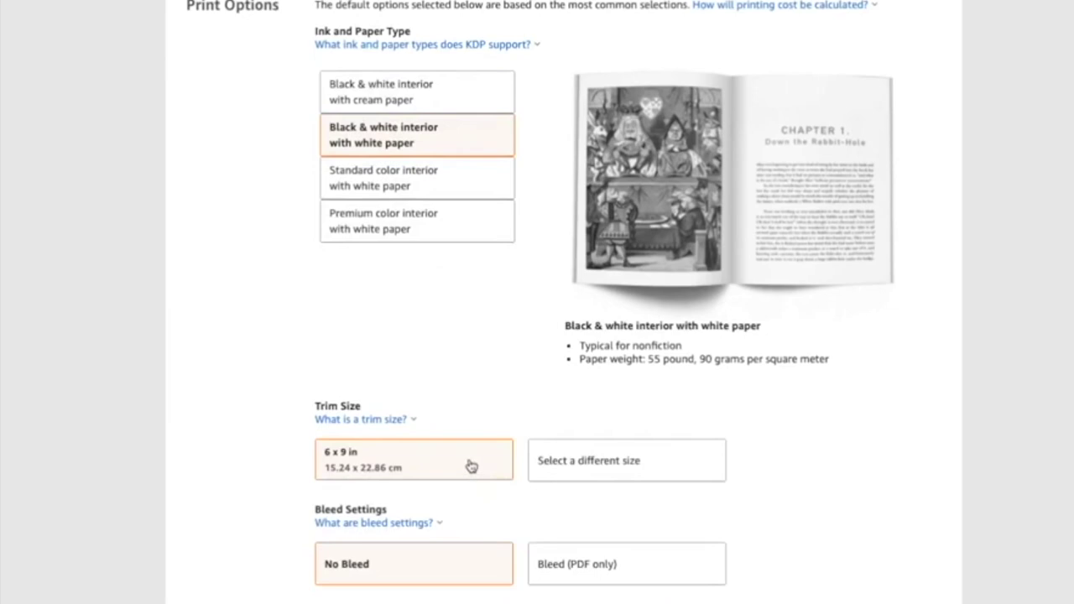
scroll(472, 467, "down", 2)
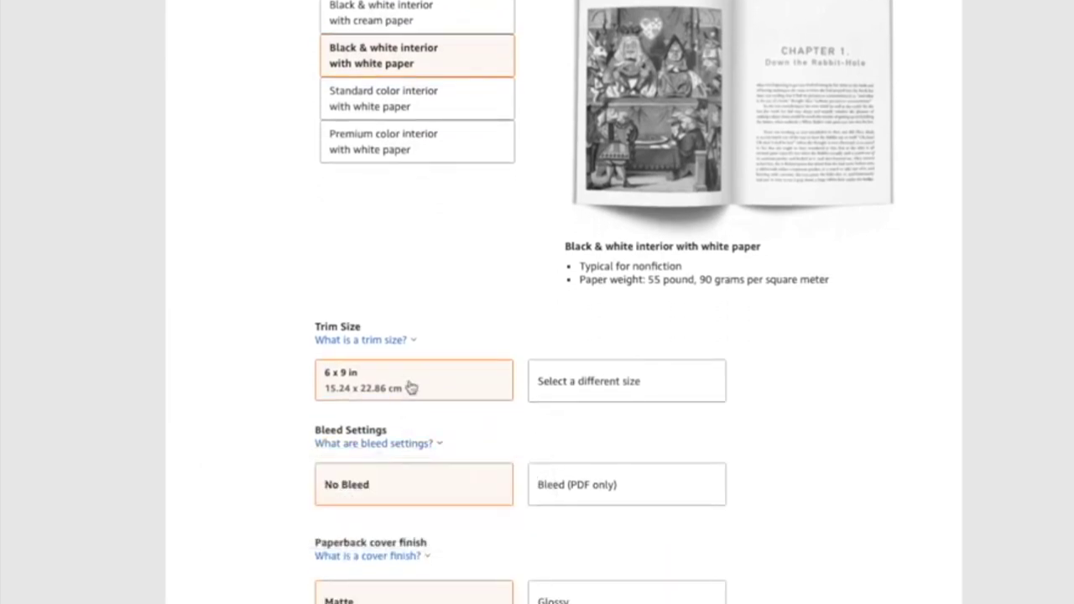
left_click(576, 491)
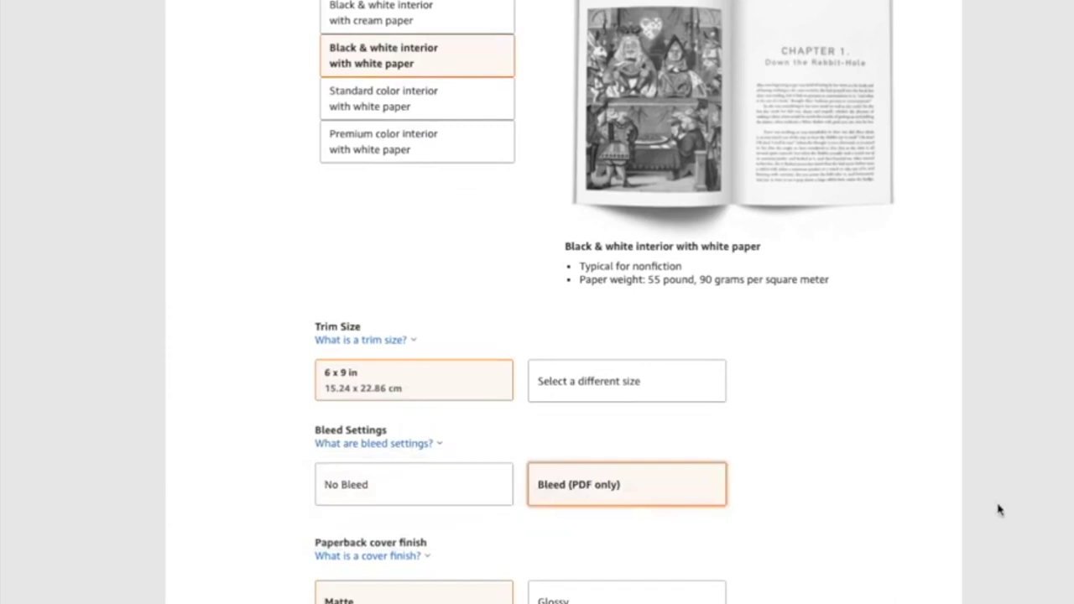
scroll(999, 509, "down", 4)
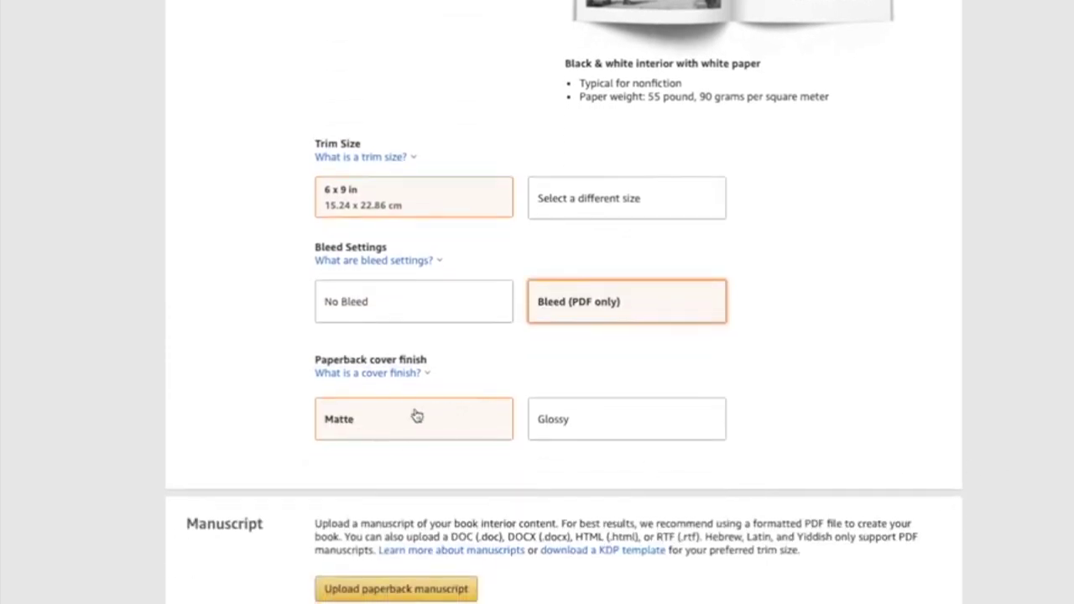
scroll(532, 529, "down", 4)
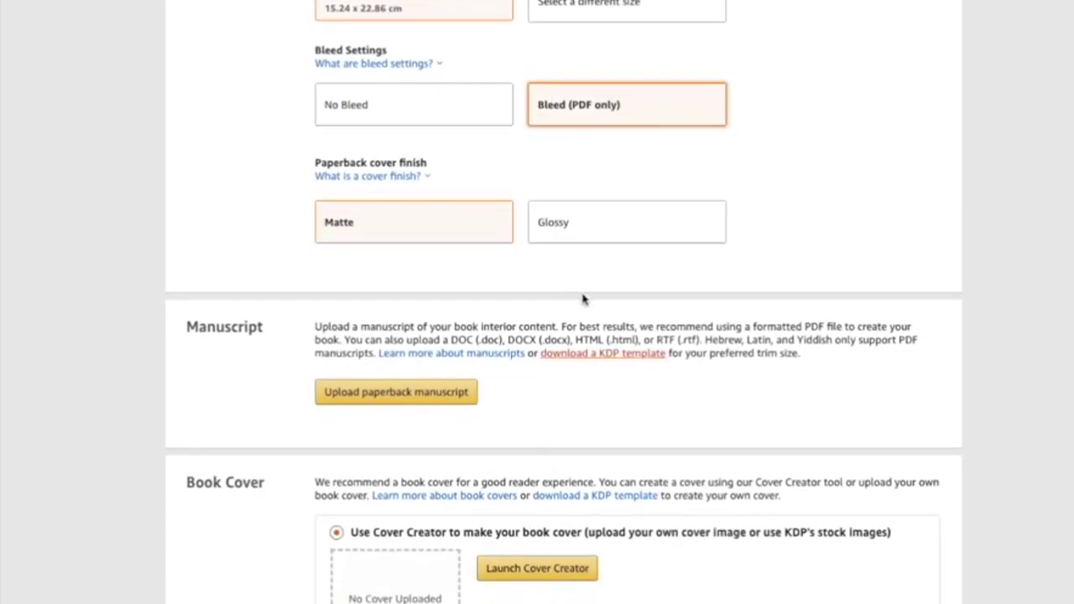
Step: Choose a Glossy cover finish, upload the manuscript and cover, and page through the preview
left_click(585, 231)
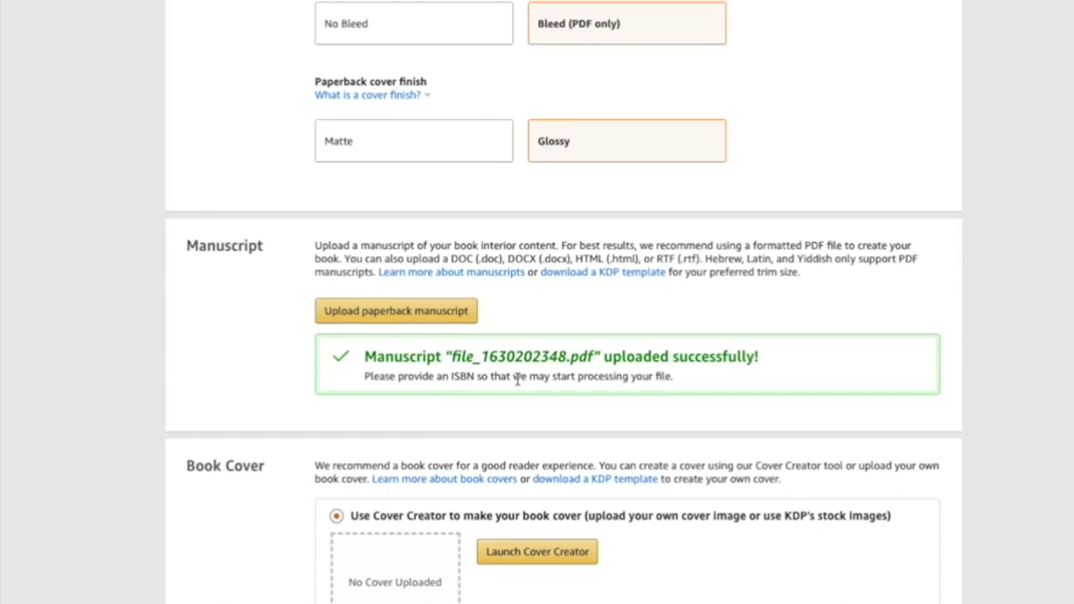
scroll(516, 376, "down", 3)
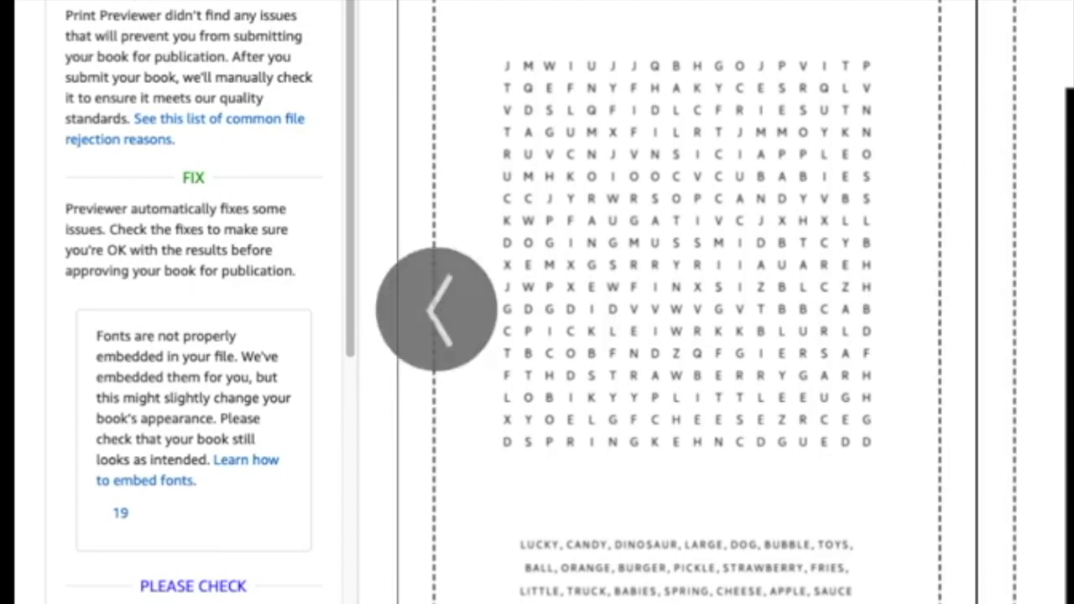
key("Left")
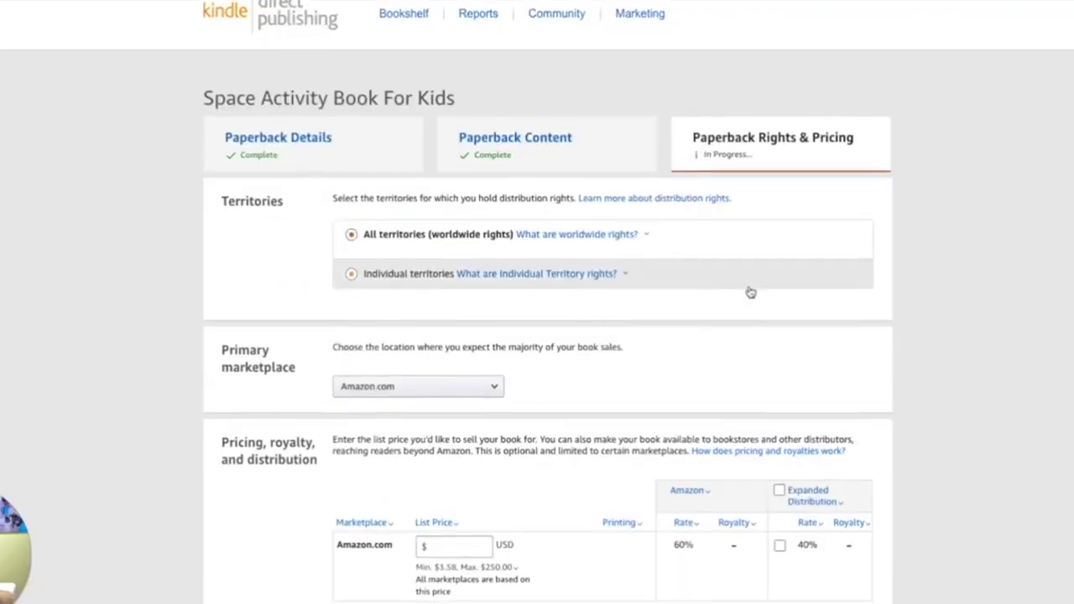
Step: Review the royalty rate help, then start entering the paperback's Amazon.com list price
scroll(739, 302, "down", 2)
left_click(685, 407)
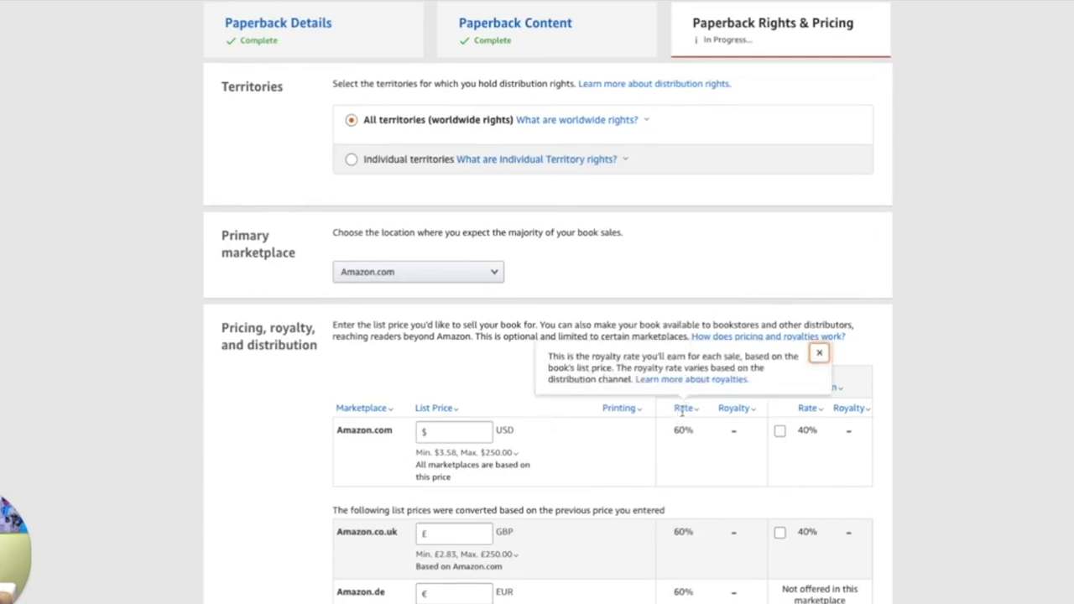
left_click(681, 439)
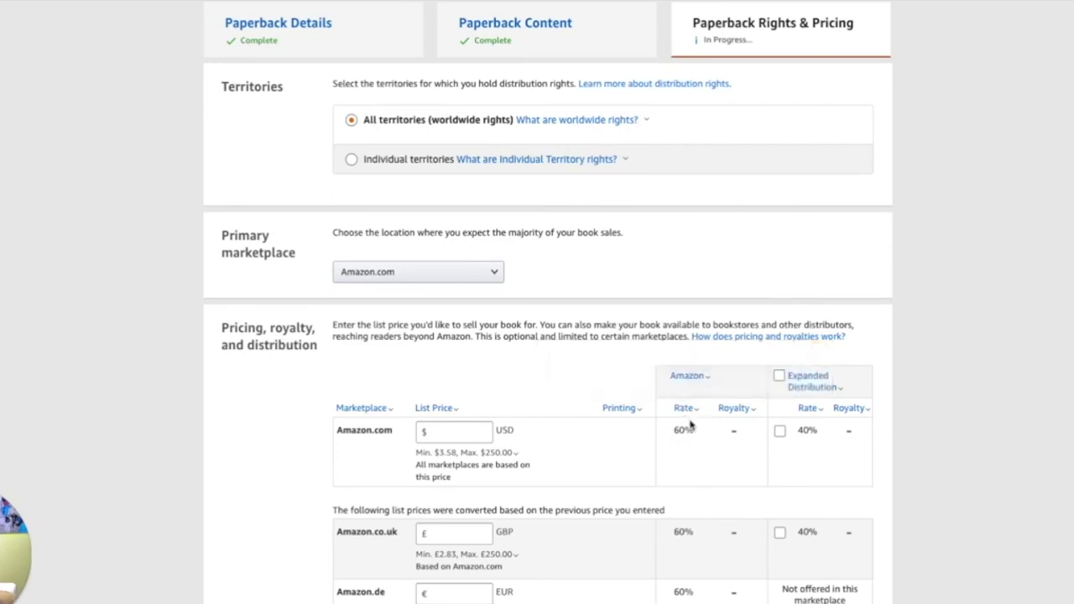
left_click(469, 433)
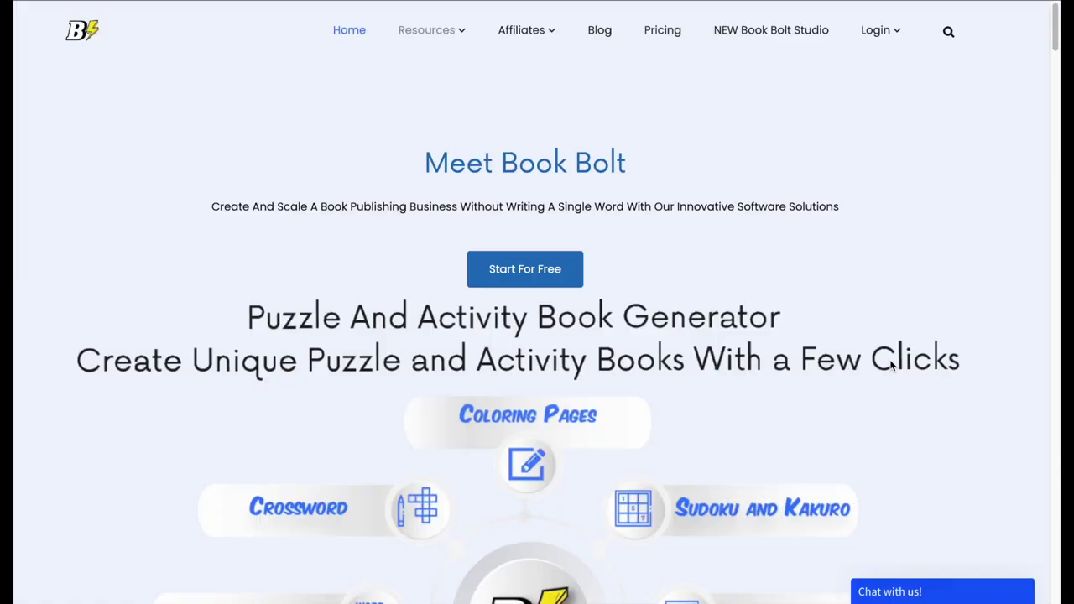
scroll(954, 360, "down", 1)
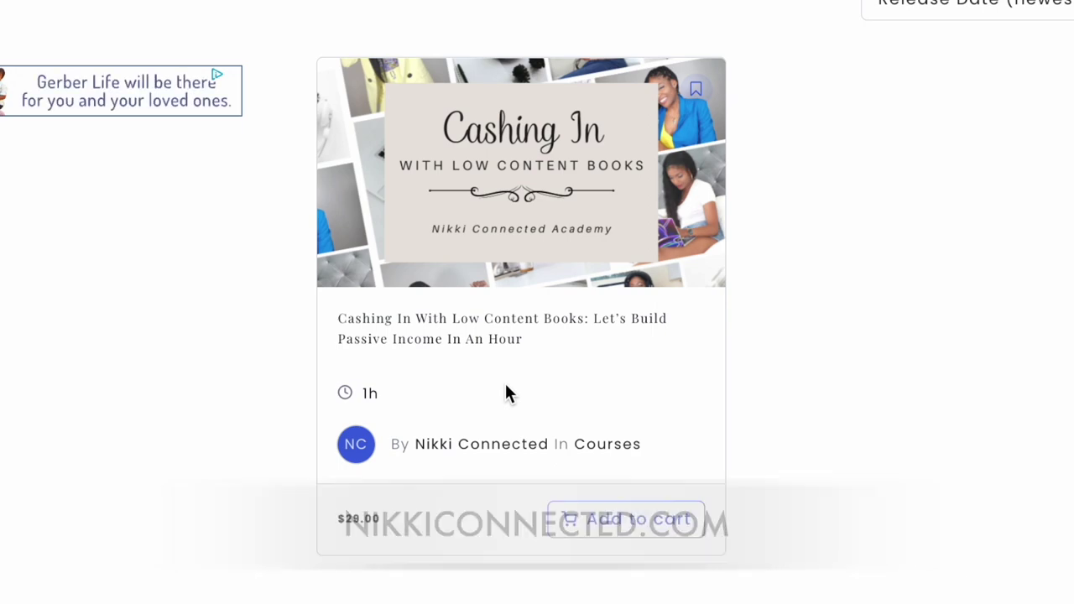
Step: Open the 'Cashing In With Low Content Books' course detail page on NikkiConnected
left_click(505, 387)
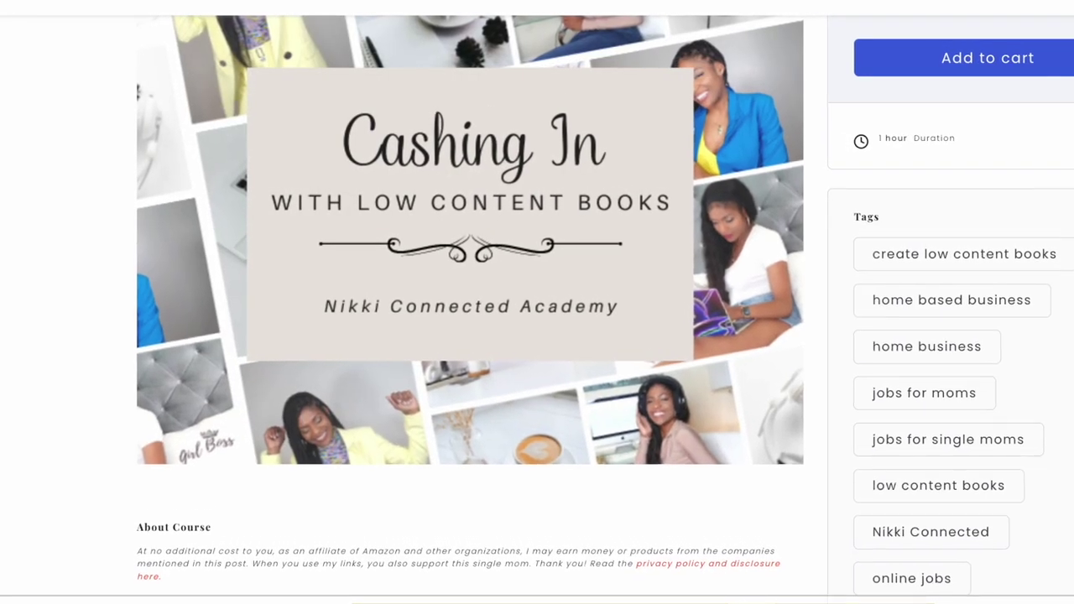